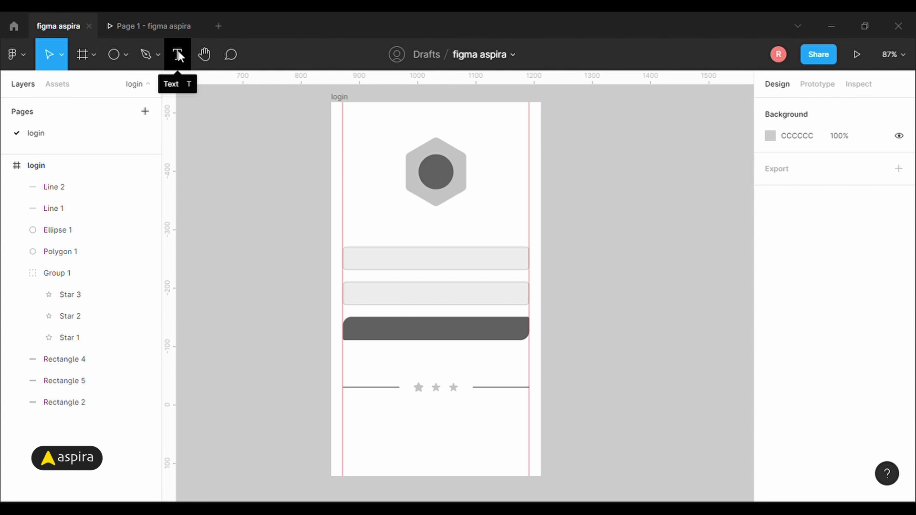
# Step: Switch to the Text tool to begin labelling the login wireframe
pyautogui.click(178, 56)
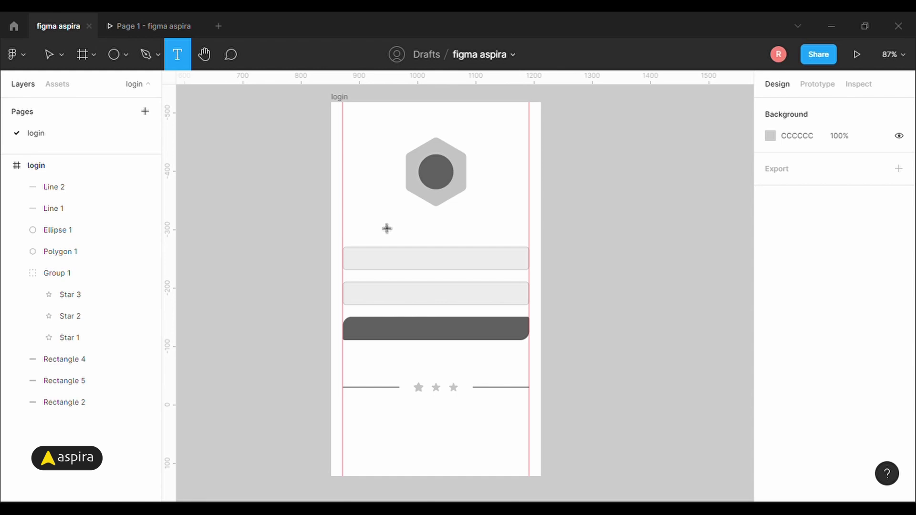
# Step: Add a 'Logo' text label under the hexagon
pyautogui.click(388, 229)
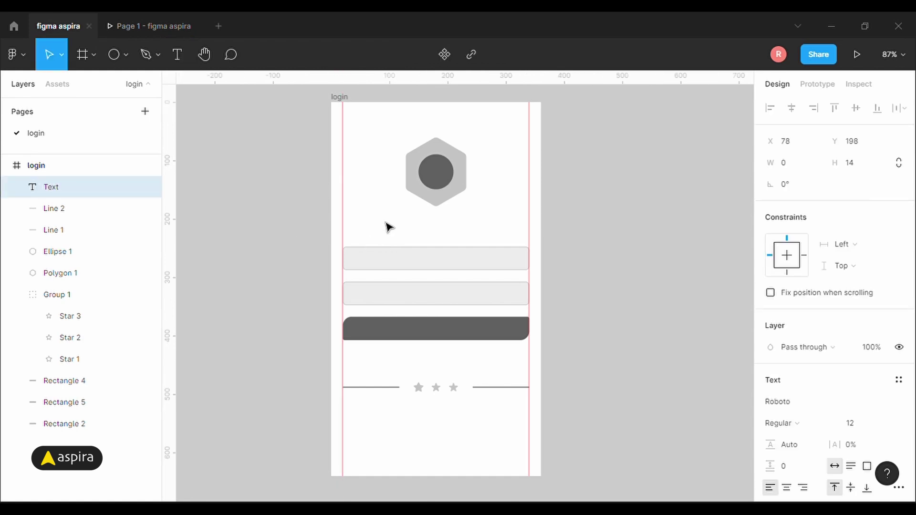
pyautogui.write('Lo')
pyautogui.write('go')
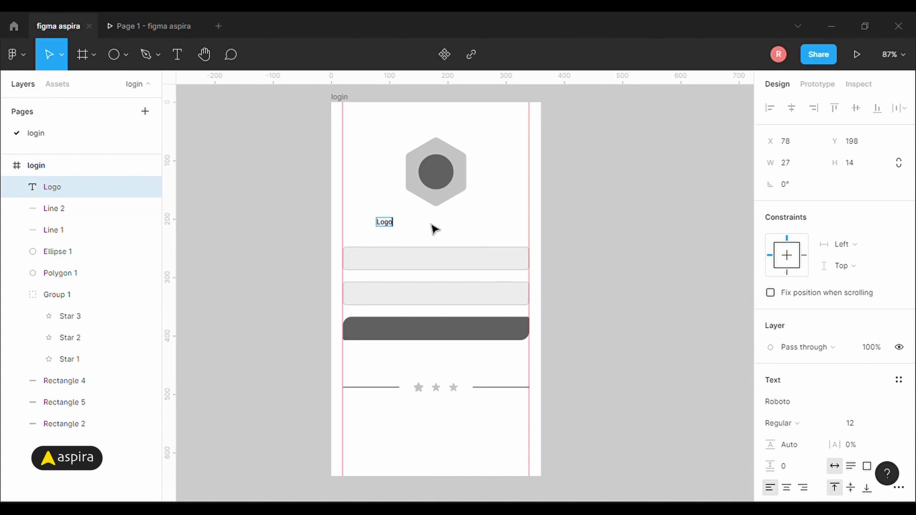
pyautogui.press('Escape')
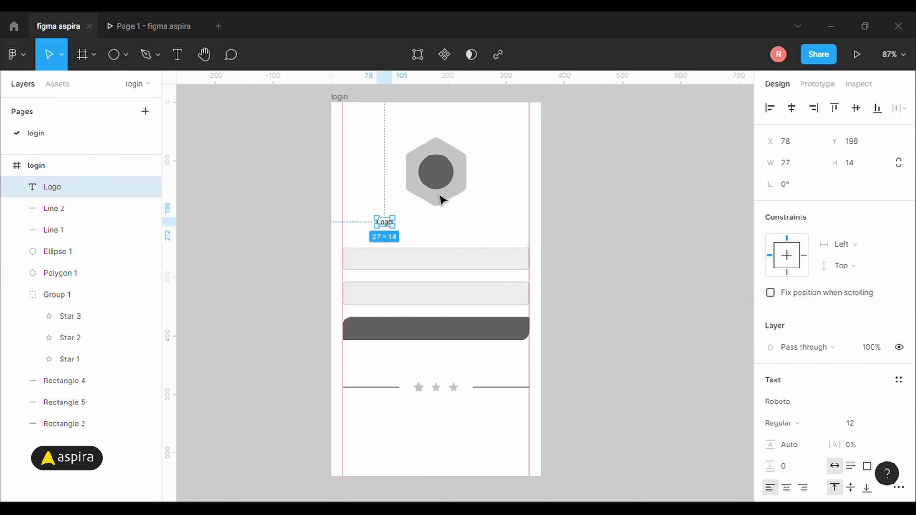
# Step: Draw a text box over the first input field reading 'User Name'
pyautogui.click(176, 59)
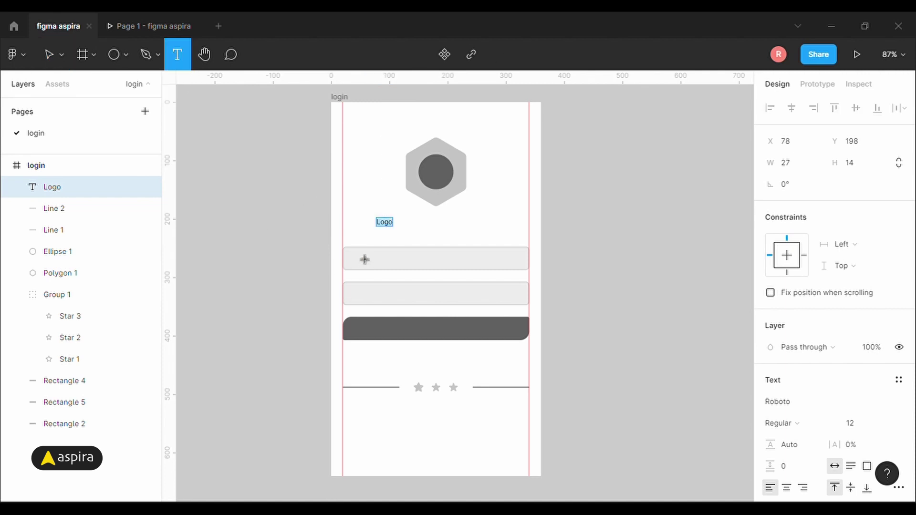
pyautogui.moveTo(343, 248); pyautogui.dragTo(535, 273)
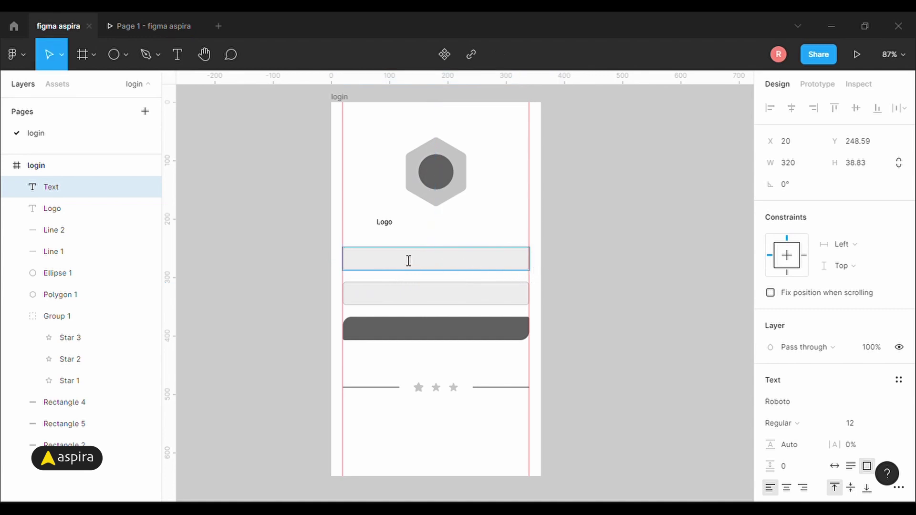
pyautogui.write('User N')
pyautogui.write('ame')
pyautogui.press('Escape')
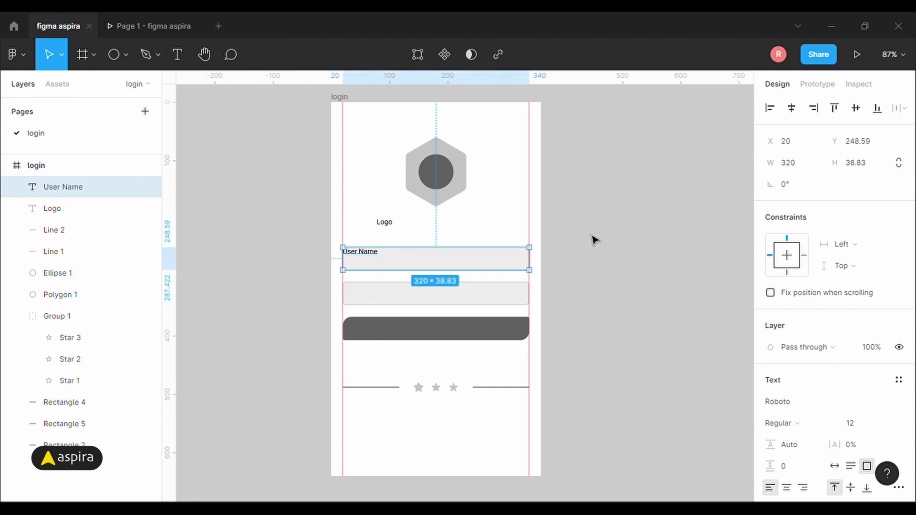
pyautogui.moveTo(300, 114); pyautogui.dragTo(591, 327)
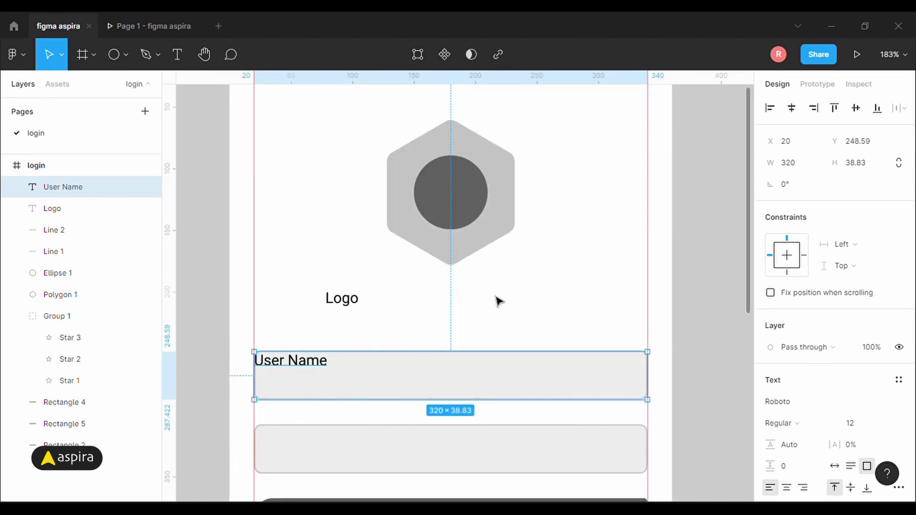
# Step: Centre the Logo label under the hexagon at X 166.5, Y 198 with 0° rotation
pyautogui.click(356, 301)
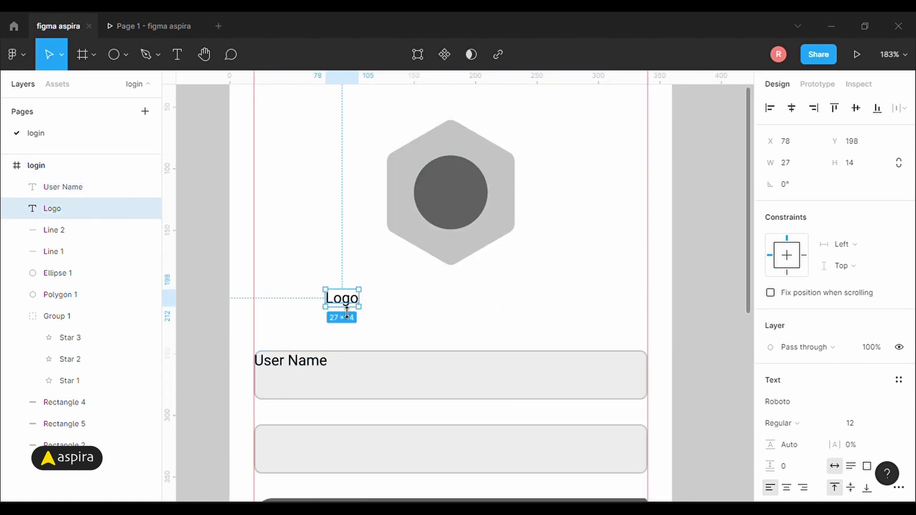
pyautogui.moveTo(346, 305); pyautogui.dragTo(453, 305)
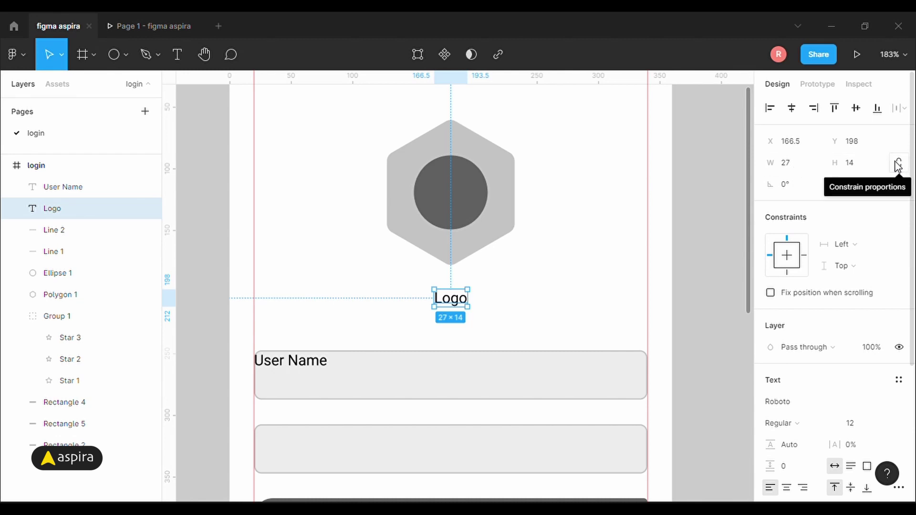
pyautogui.click(797, 189)
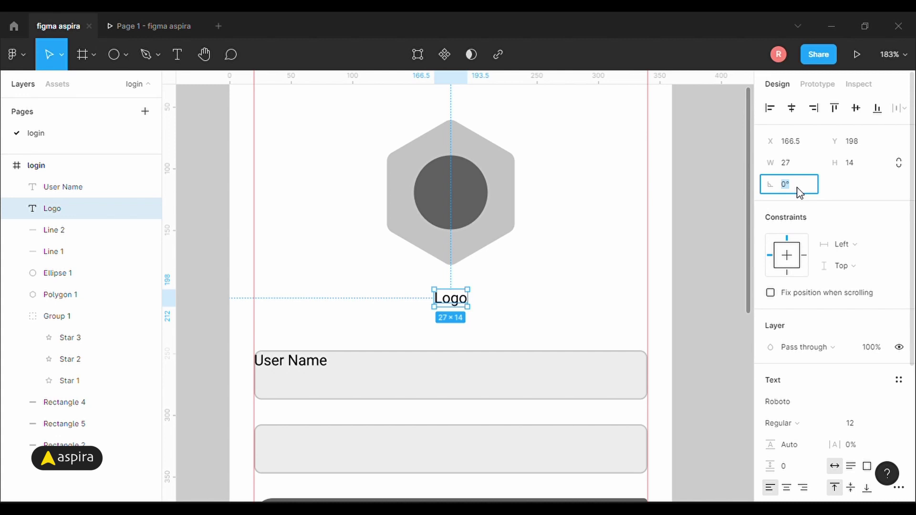
pyautogui.write('45')
pyautogui.press('Return')
pyautogui.click(800, 193)
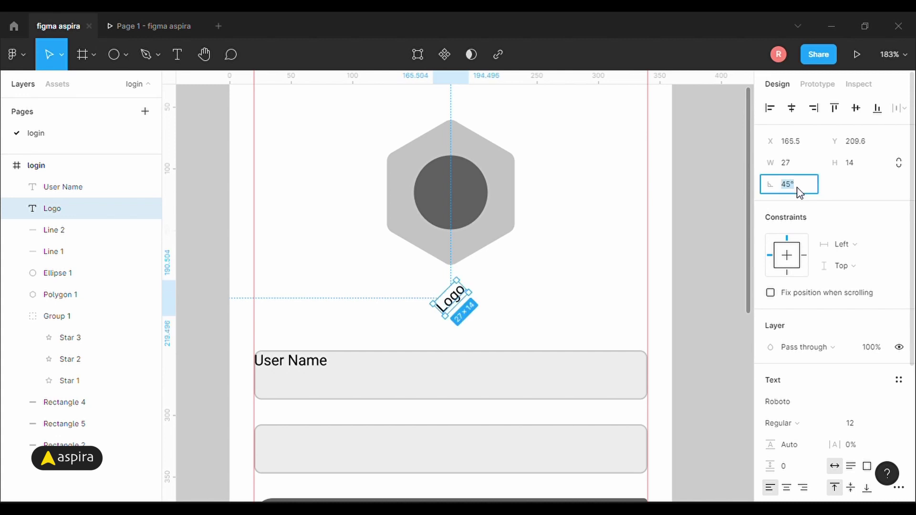
pyautogui.write('0')
pyautogui.press('Return')
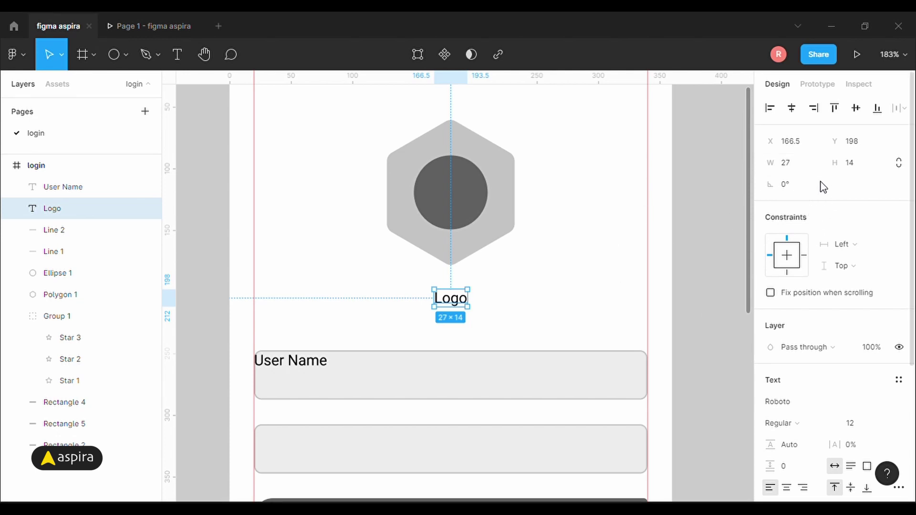
pyautogui.scroll(-4, 823, 187)
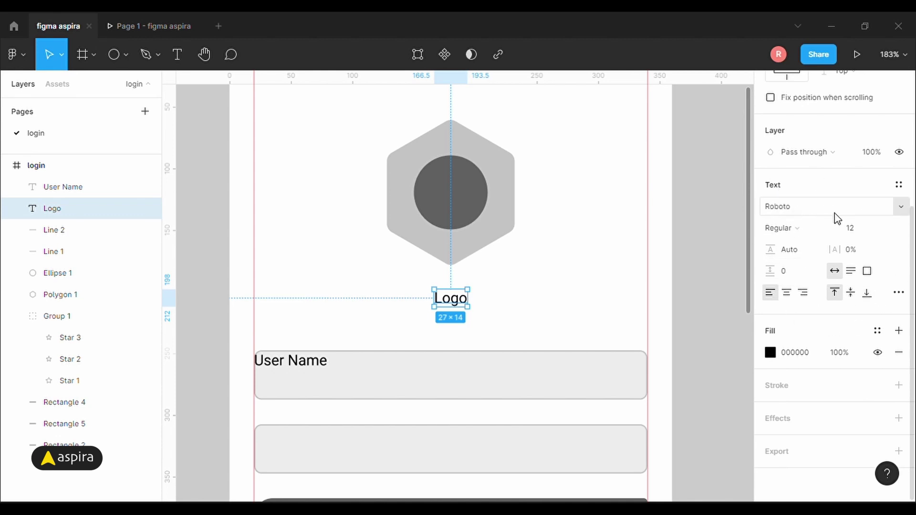
# Step: Set the Logo label to Rockwell Bold, size 36, with 10% letter spacing
pyautogui.click(901, 208)
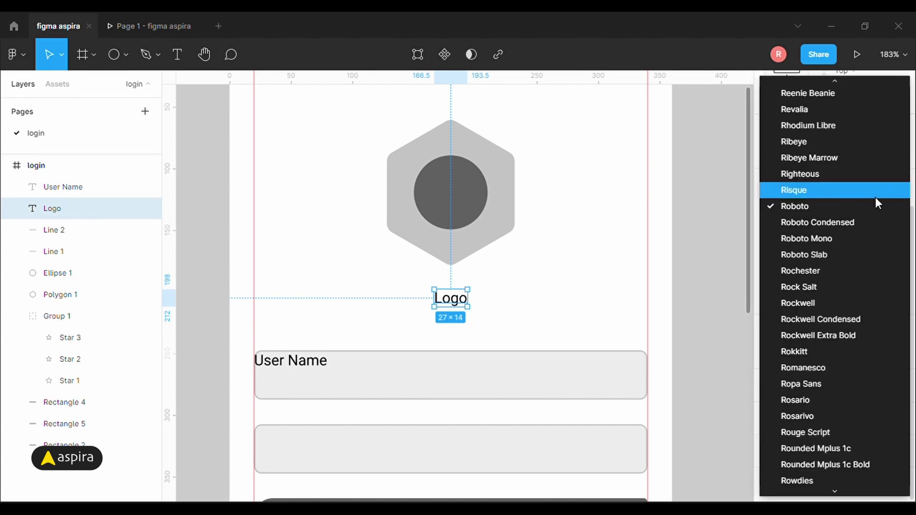
pyautogui.click(831, 305)
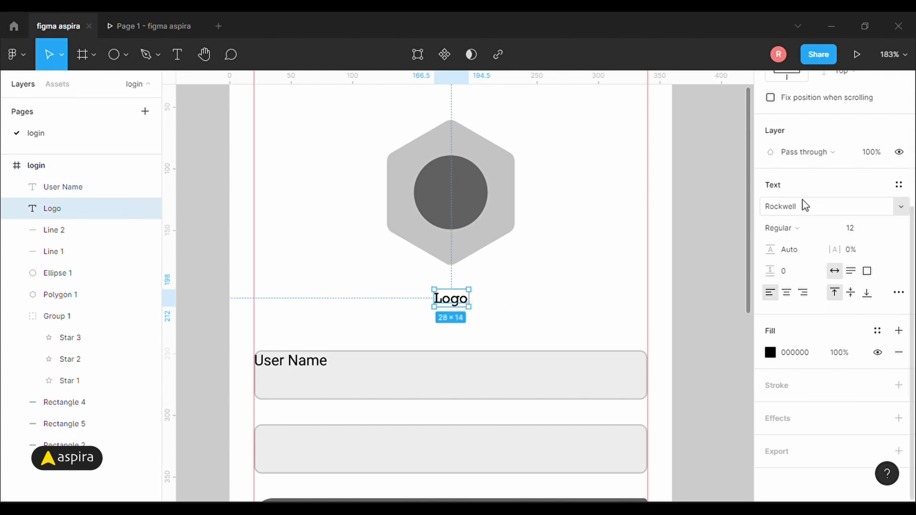
pyautogui.click(819, 229)
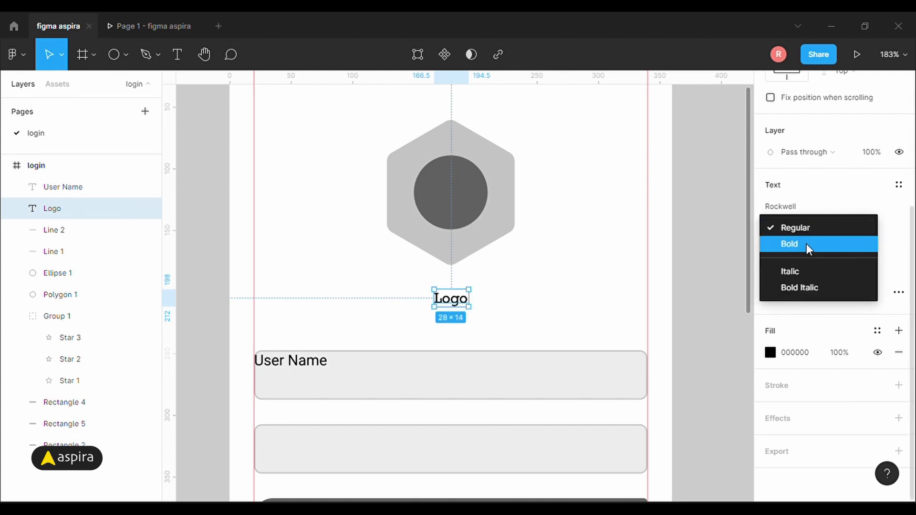
pyautogui.click(806, 244)
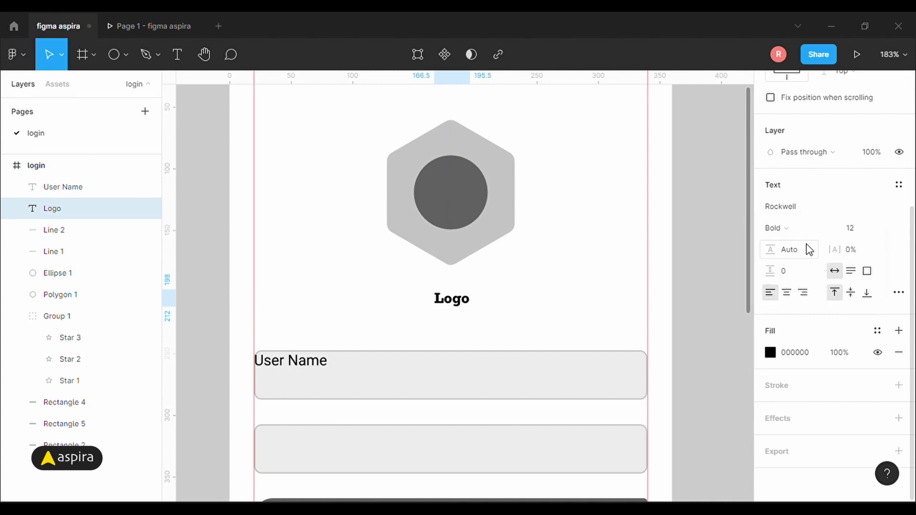
pyautogui.click(887, 232)
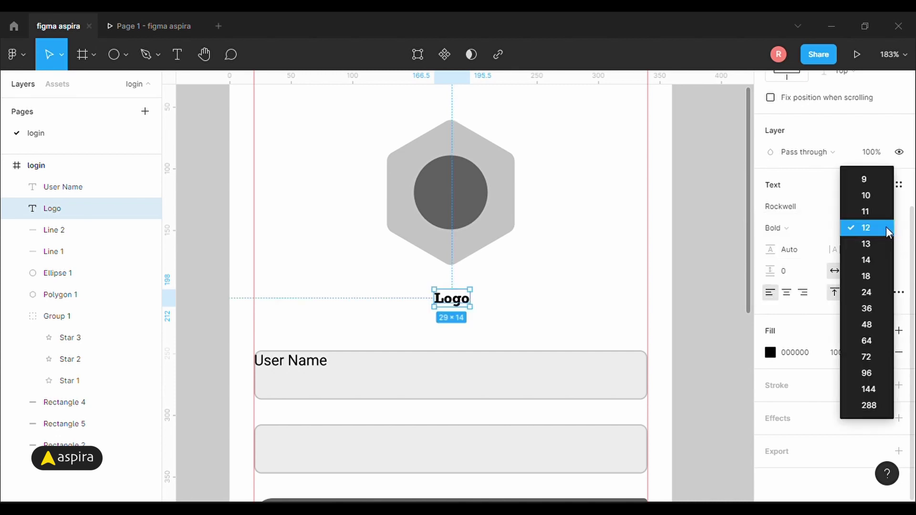
pyautogui.click(880, 314)
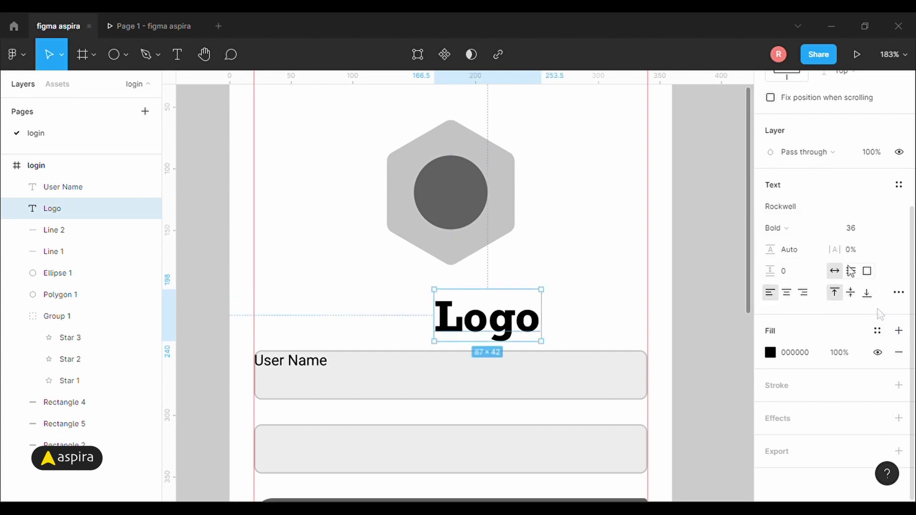
pyautogui.click(785, 250)
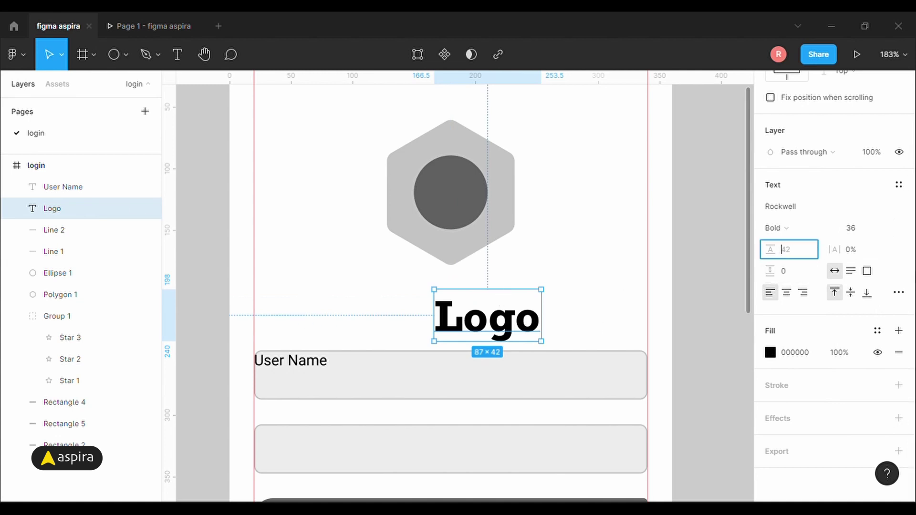
pyautogui.click(865, 252)
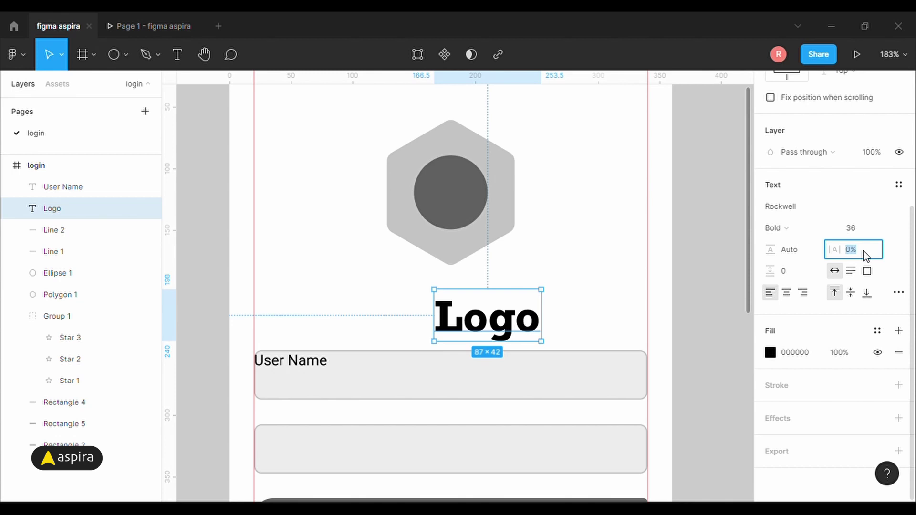
pyautogui.write('10')
pyautogui.press('Return')
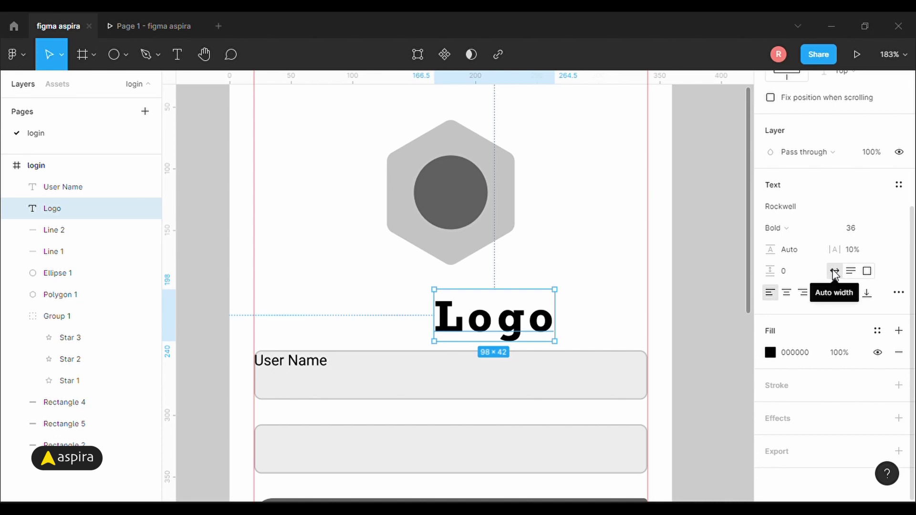
# Step: Set the User Name text box to a fixed size
pyautogui.click(305, 374)
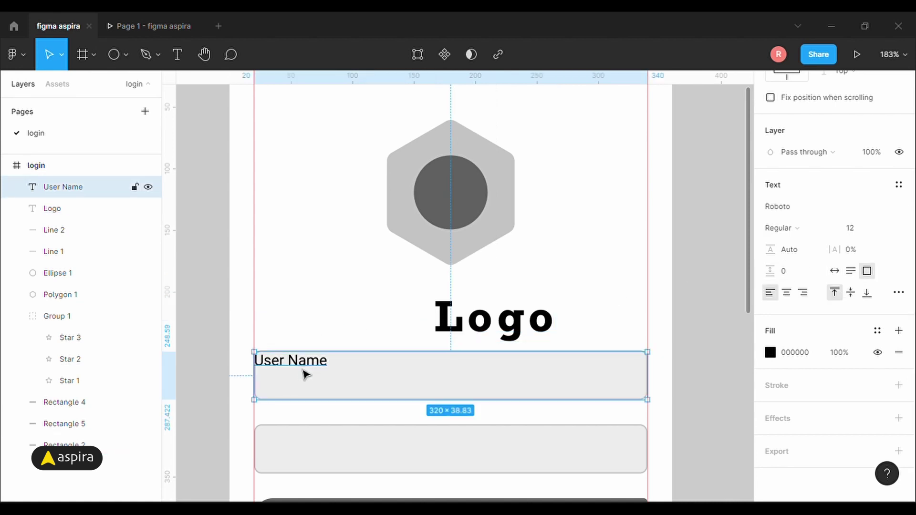
pyautogui.click(865, 275)
pyautogui.click(317, 252)
# Step: Add a 360×640 Android frame beside the login wireframe, nudged slightly down
pyautogui.hotkey('shift', '0')
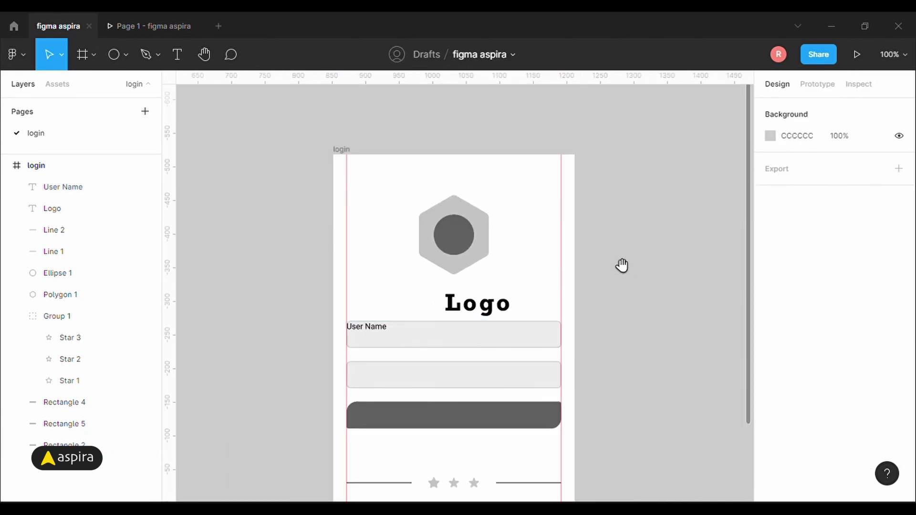
pyautogui.moveTo(622, 266); pyautogui.dragTo(397, 202)
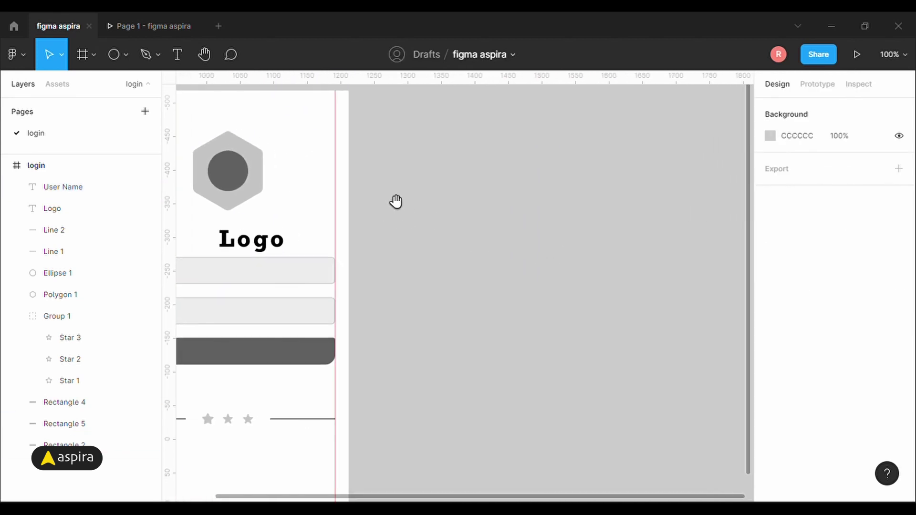
pyautogui.click(79, 57)
pyautogui.click(803, 311)
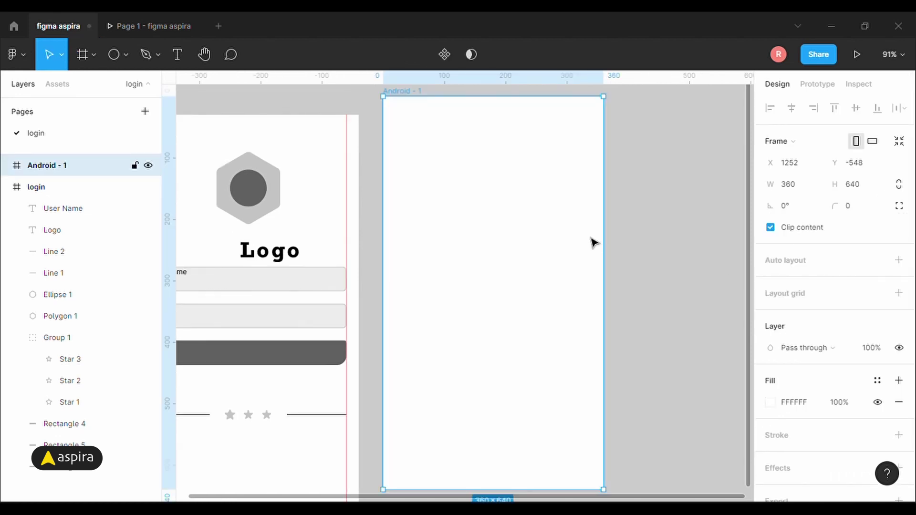
pyautogui.moveTo(399, 92); pyautogui.dragTo(401, 114)
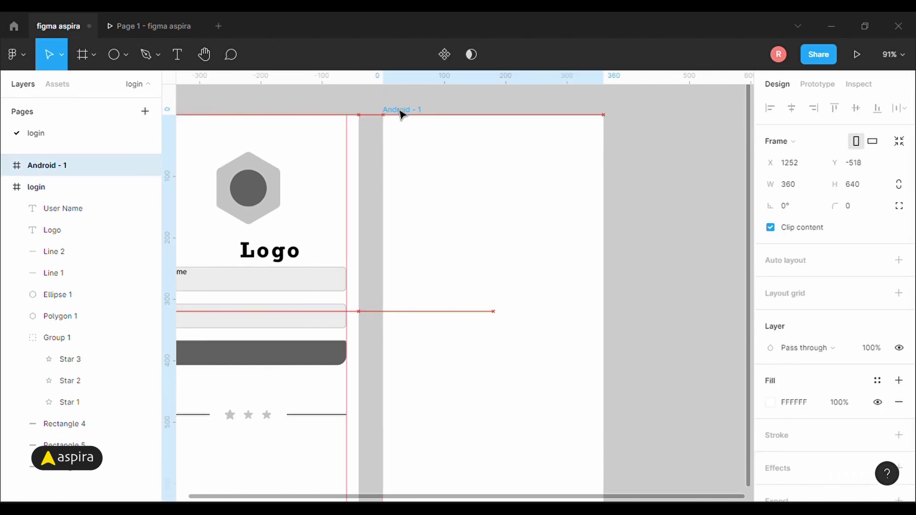
pyautogui.click(183, 59)
# Step: Paste lorem ipsum text into a new text box inside the Android frame
pyautogui.moveTo(401, 209)
pyautogui.mouseDown()
pyautogui.moveTo(532, 322)
pyautogui.moveTo(585, 312)
pyautogui.mouseUp()
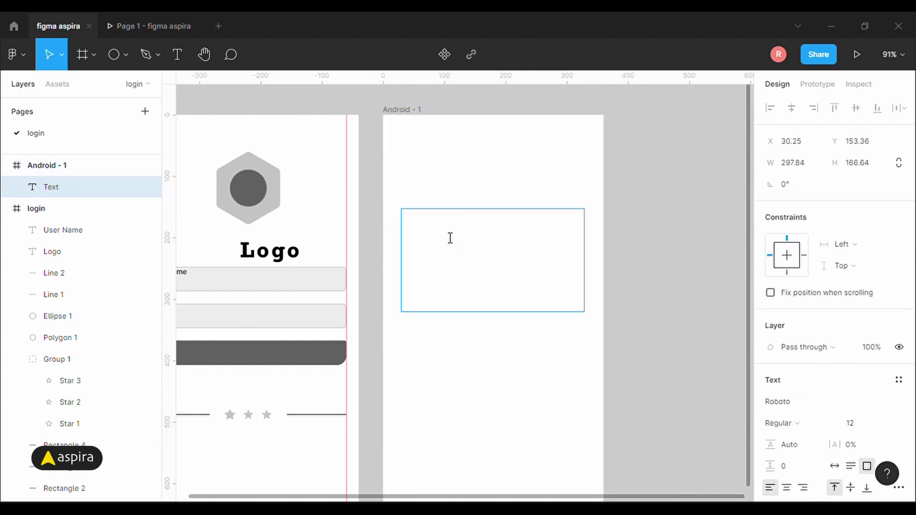
pyautogui.write('Lorem ipsum dolor sit amet, consectetur adipiscing elit. Donec maximus est quis orci bibendum, posuere egestas turpis rhoncus. Vivamus auctor est sed metus imperdiet commodo. Donec venenatis, tortor sed pellentesque volutpat, nunc orci ornare tortor, et luctus enim nisi eu ipsum. Nam lacus ante, pellentesque malesuada est eu, fringilla ultricies dolor. Etiam sit amet nisl at urna cursus scelerisque. Donec porttitor odio quis urna lobortis, sed egestas risus lobortis. Sed suscipit felis ipsum, vitae fringilla velit bibendum et. Nunc eleifend lorem metus, sit amet lobortis nisl dignissim eu.')
pyautogui.press('Escape')
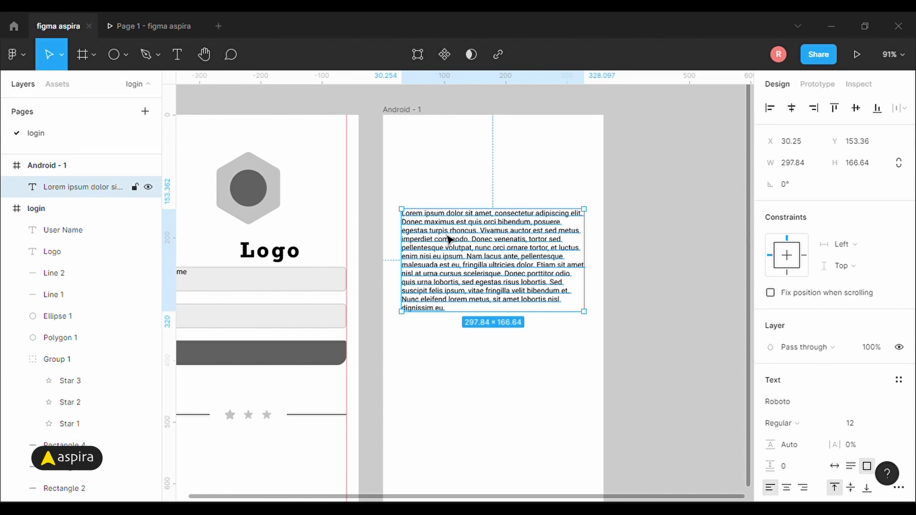
# Step: Start a new lorem paragraph at 'Nam lacus ante'
pyautogui.press('z')
pyautogui.moveTo(380, 184); pyautogui.dragTo(616, 375)
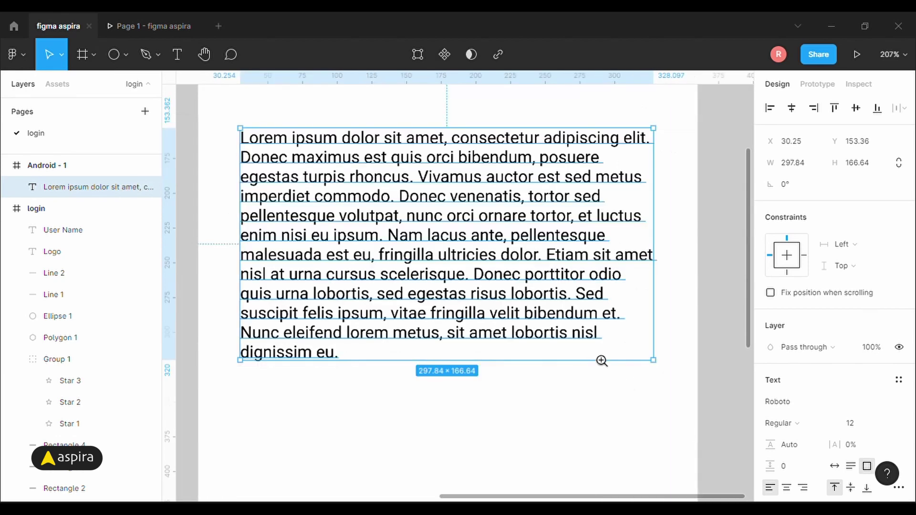
pyautogui.doubleClick(394, 241)
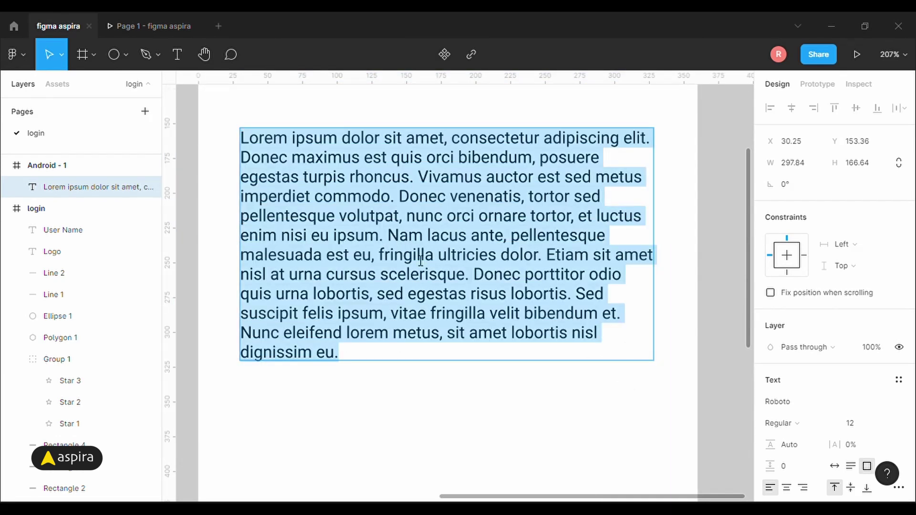
pyautogui.click(390, 237)
pyautogui.press('Return')
pyautogui.press('Escape')
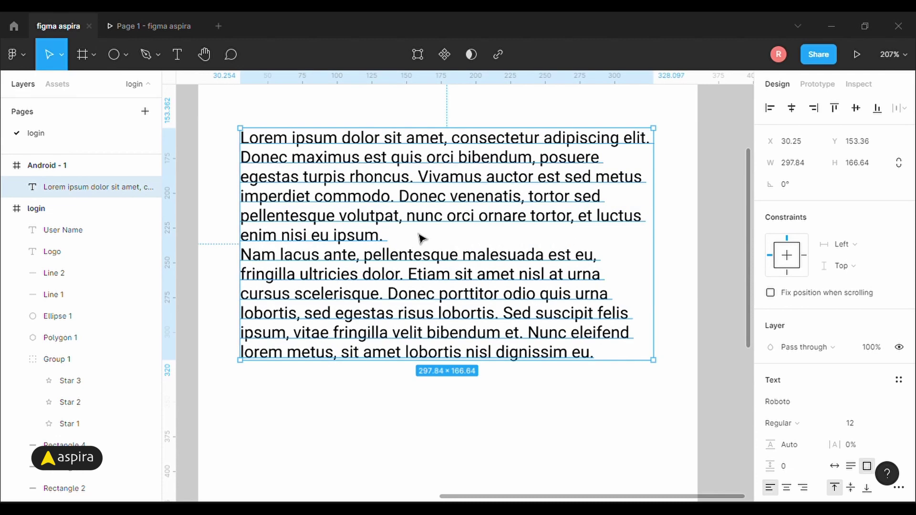
# Step: Make the lorem text box fixed size and narrow it to about 190 wide
pyautogui.scroll(-2, 839, 336)
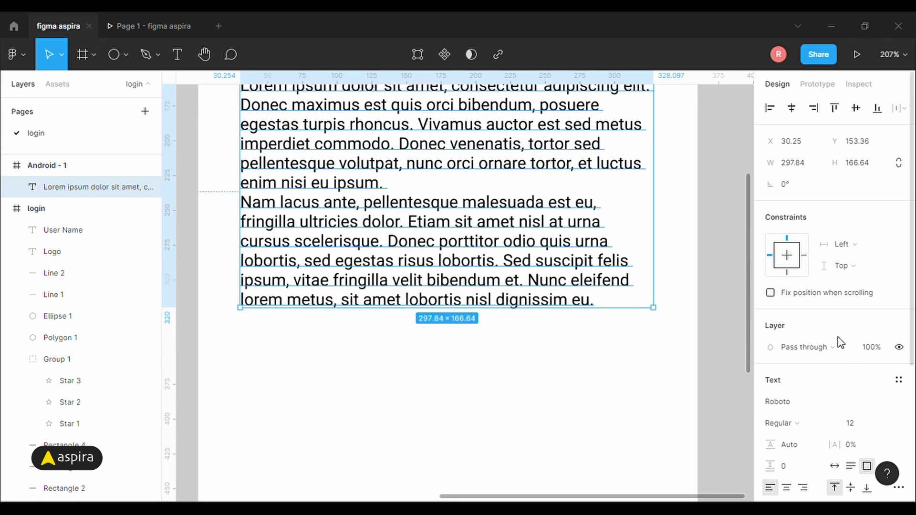
pyautogui.scroll(-3, 839, 337)
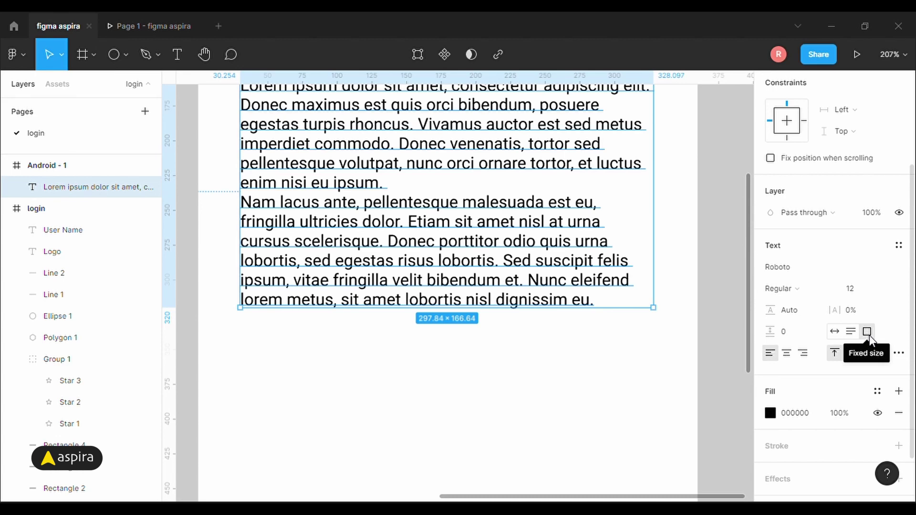
pyautogui.click(867, 332)
pyautogui.moveTo(653, 192); pyautogui.dragTo(513, 192)
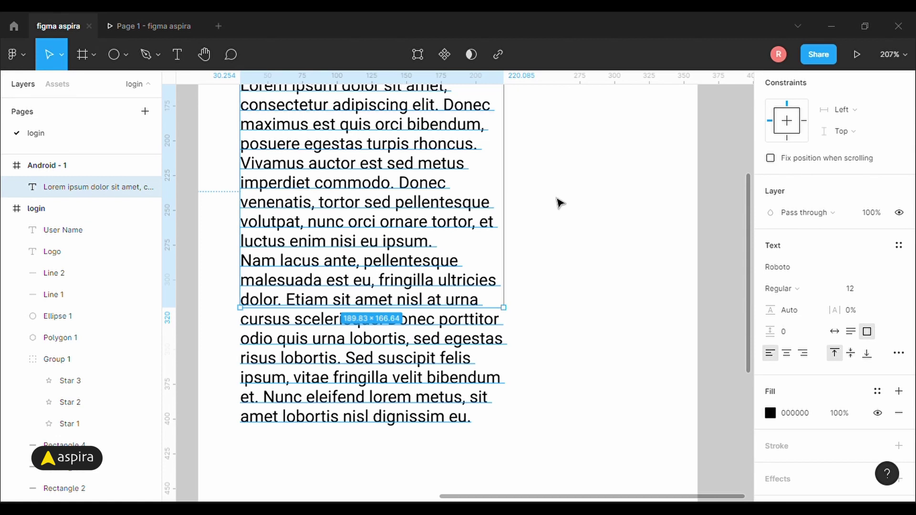
pyautogui.hotkey('shift', '0')
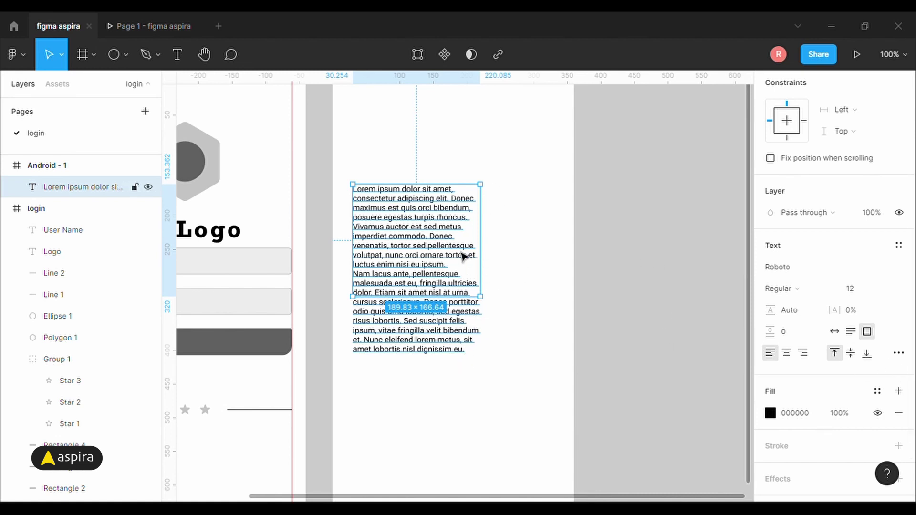
# Step: Make the lorem box auto height, about 300 wide, with line height 20
pyautogui.click(852, 334)
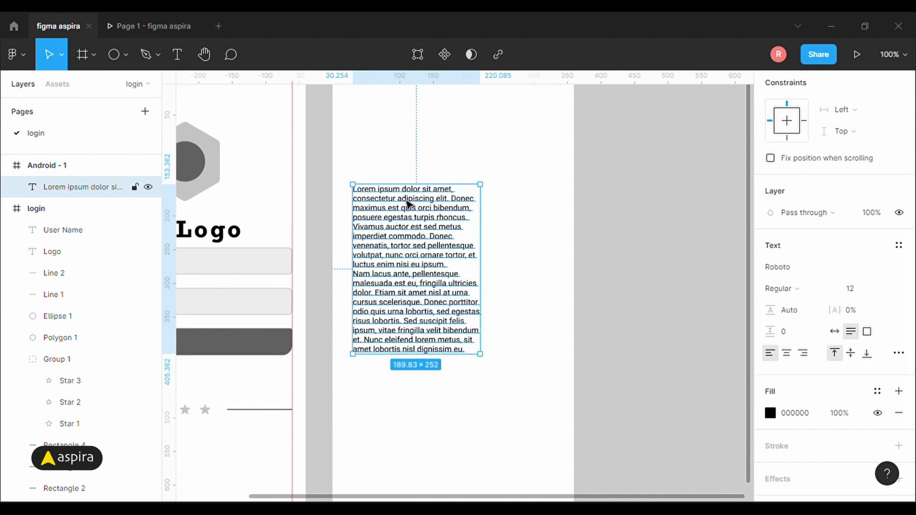
pyautogui.moveTo(491, 242); pyautogui.dragTo(564, 245)
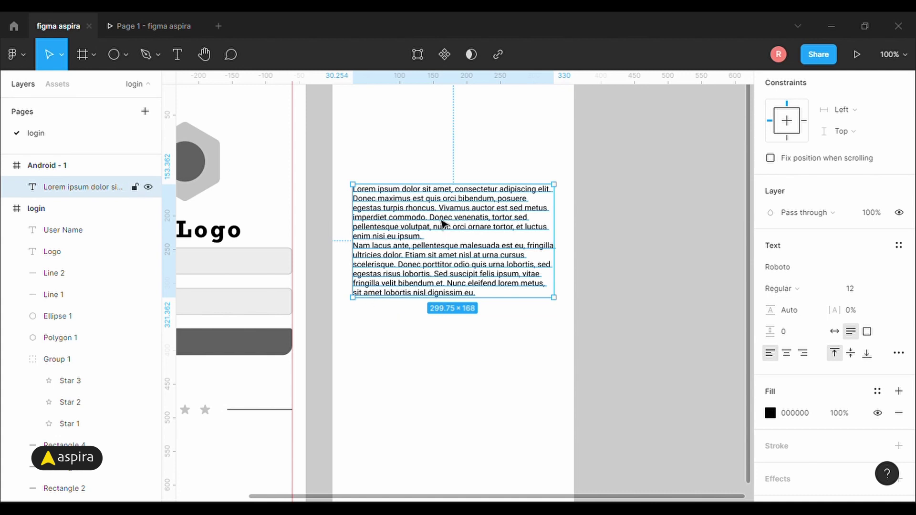
pyautogui.click(798, 315)
pyautogui.write('16')
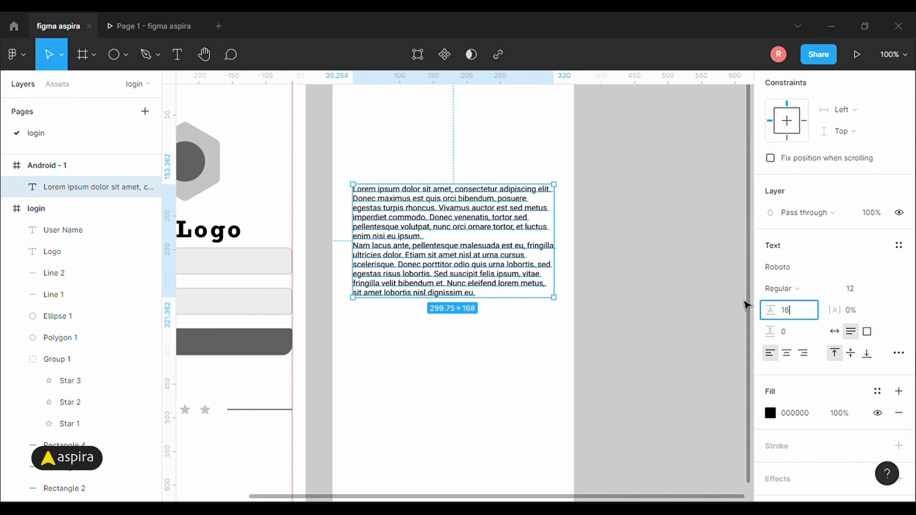
pyautogui.press('Return')
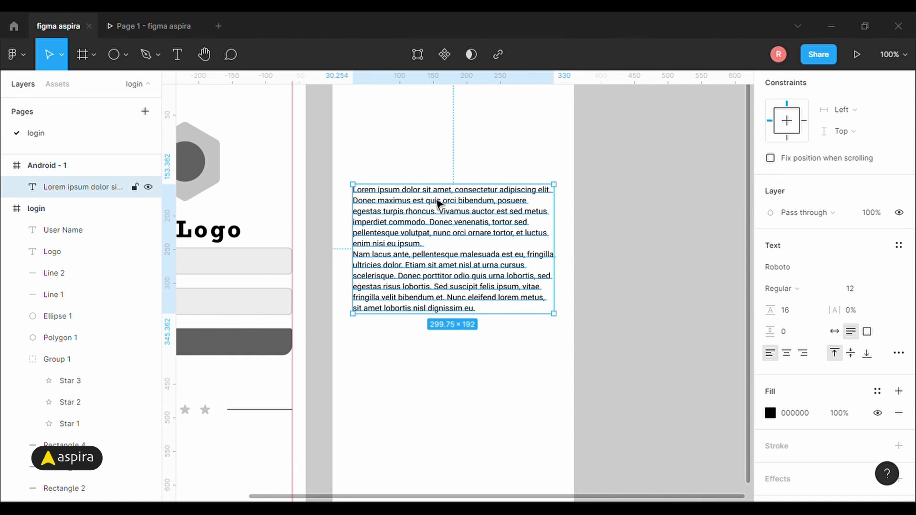
pyautogui.click(802, 309)
pyautogui.write('20')
pyautogui.press('Return')
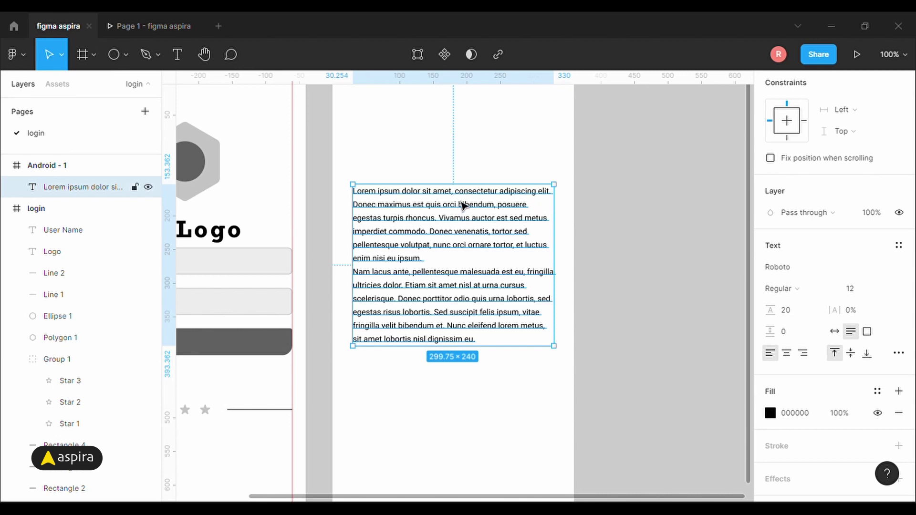
# Step: Set the lorem text's paragraph spacing to 30
pyautogui.click(794, 334)
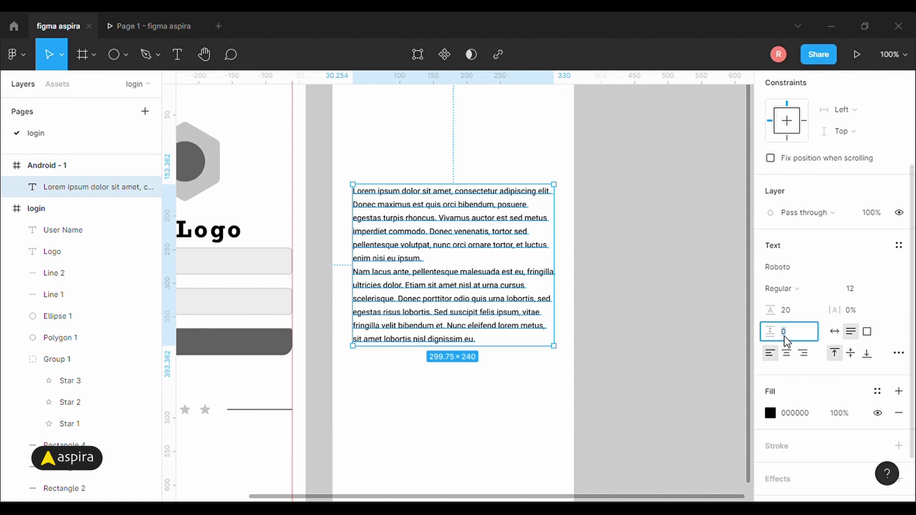
pyautogui.write('20')
pyautogui.press('Return')
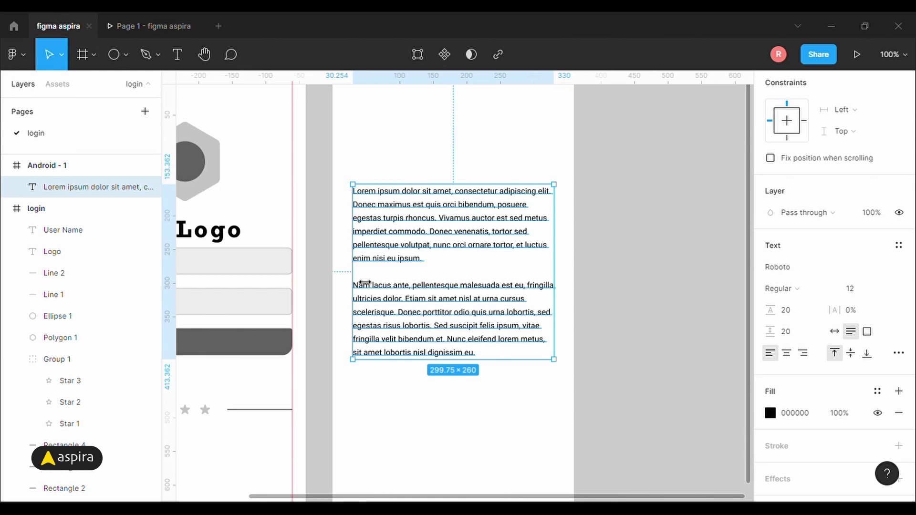
pyautogui.click(794, 335)
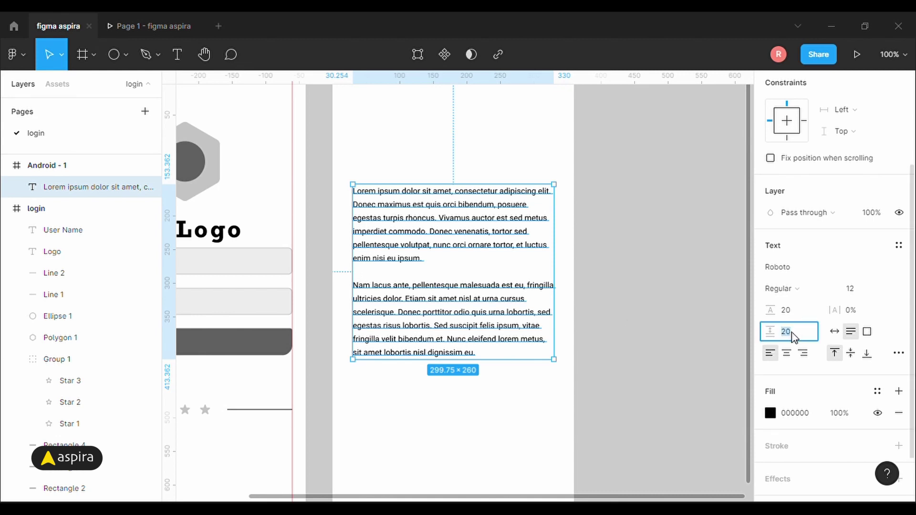
pyautogui.write('30')
pyautogui.press('Return')
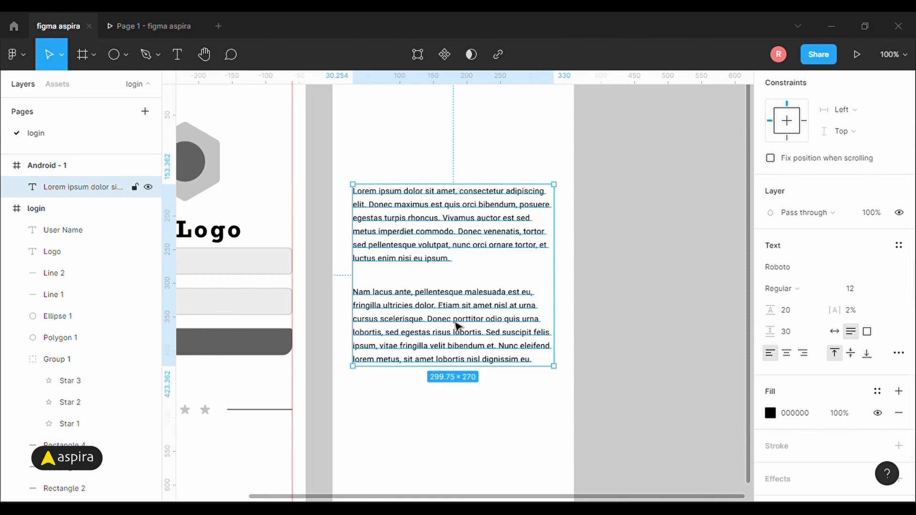
# Step: Try centre and right alignment, then keep the lorem paragraphs left-aligned
pyautogui.click(787, 355)
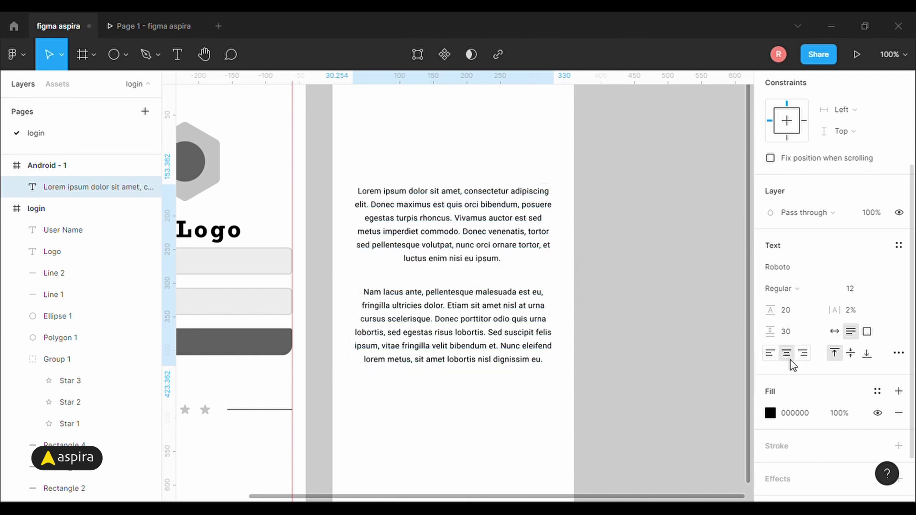
pyautogui.click(804, 354)
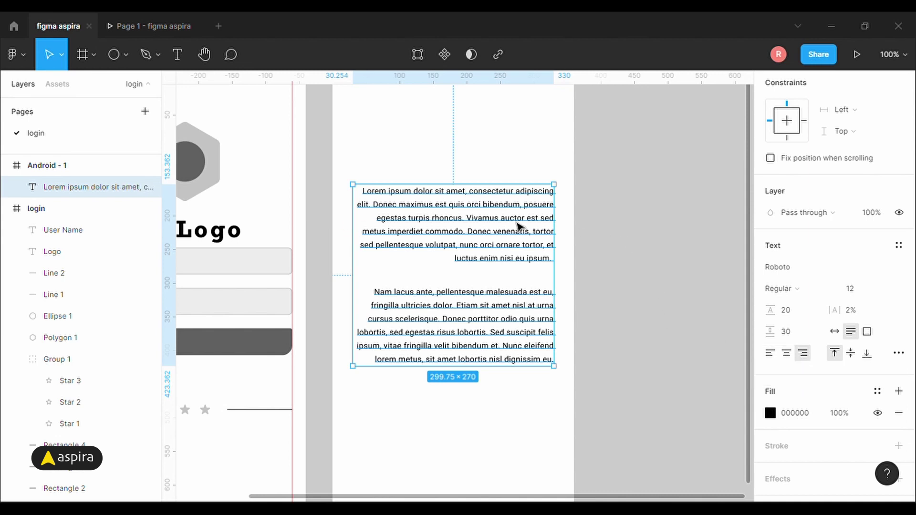
pyautogui.click(771, 358)
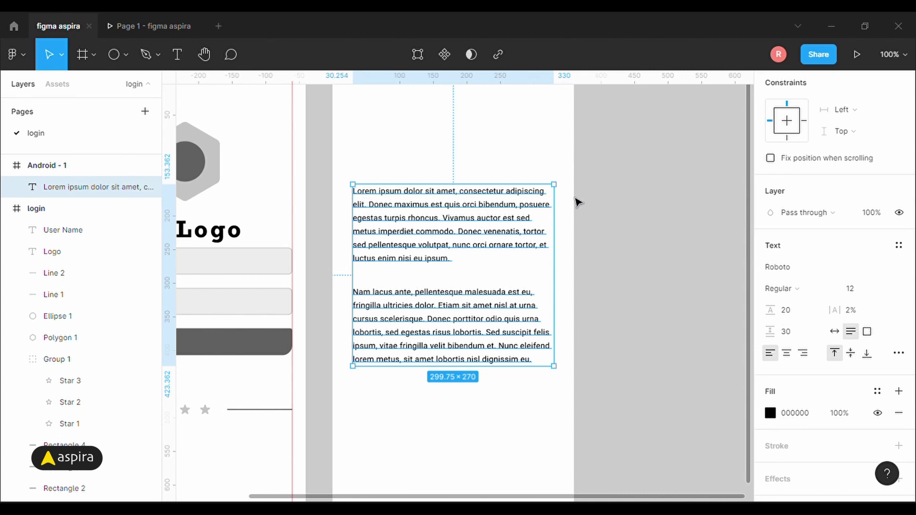
# Step: Change the lorem text fill colour to dark grey 363636
pyautogui.scroll(-2, 789, 394)
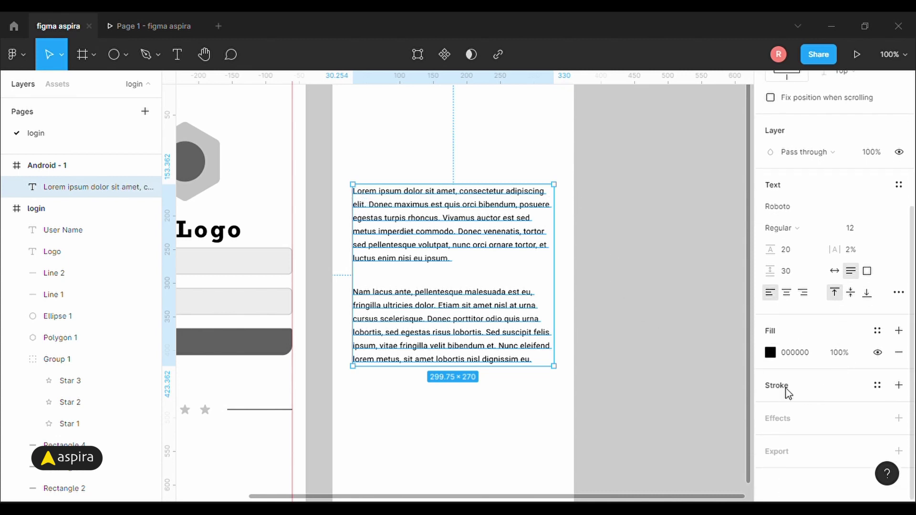
pyautogui.click(770, 354)
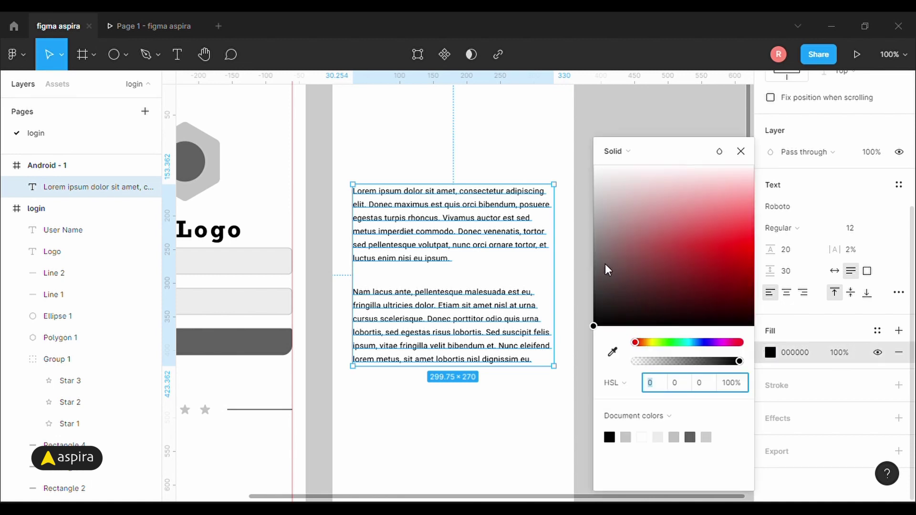
pyautogui.moveTo(605, 264); pyautogui.dragTo(554, 293)
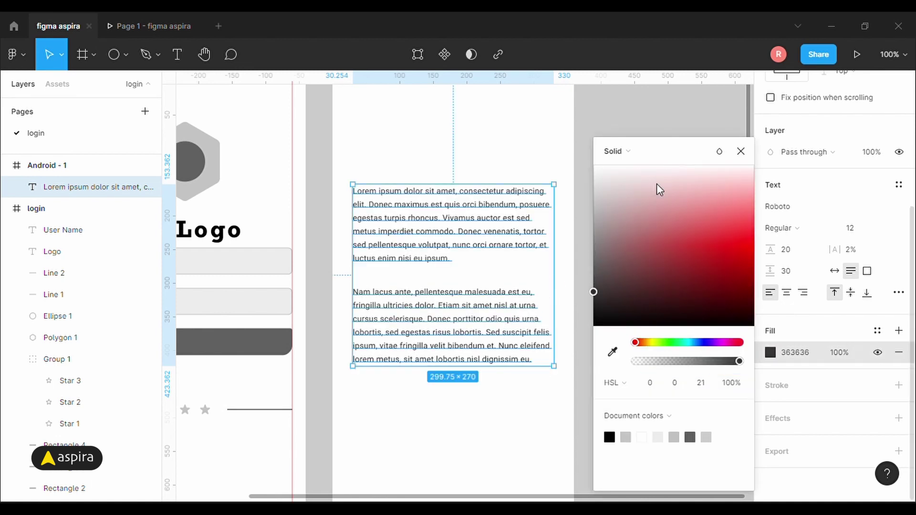
pyautogui.click(740, 152)
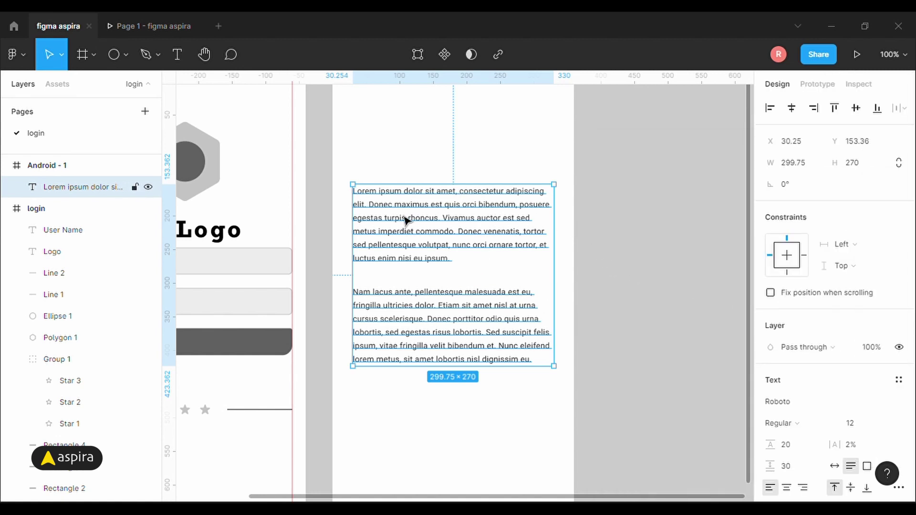
pyautogui.moveTo(319, 221); pyautogui.dragTo(503, 215)
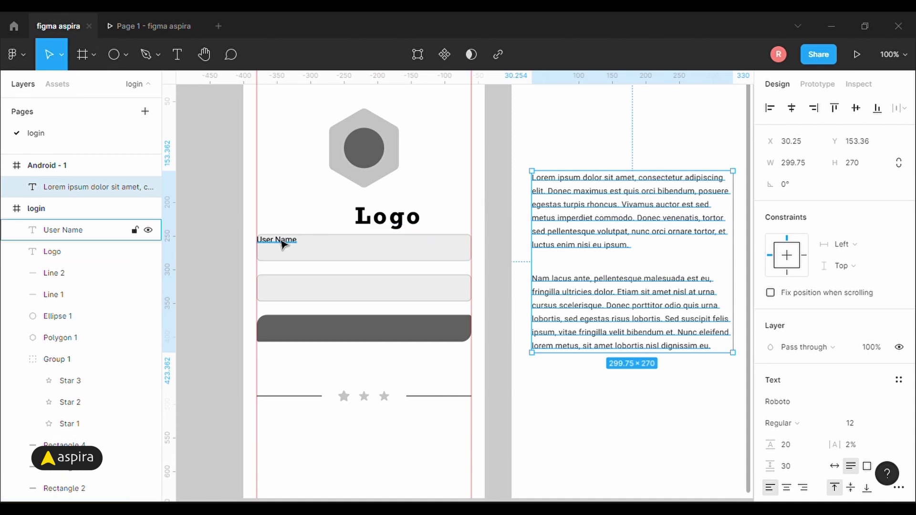
# Step: Change the User Name label to Poppins Regular at font size 16
pyautogui.click(283, 247)
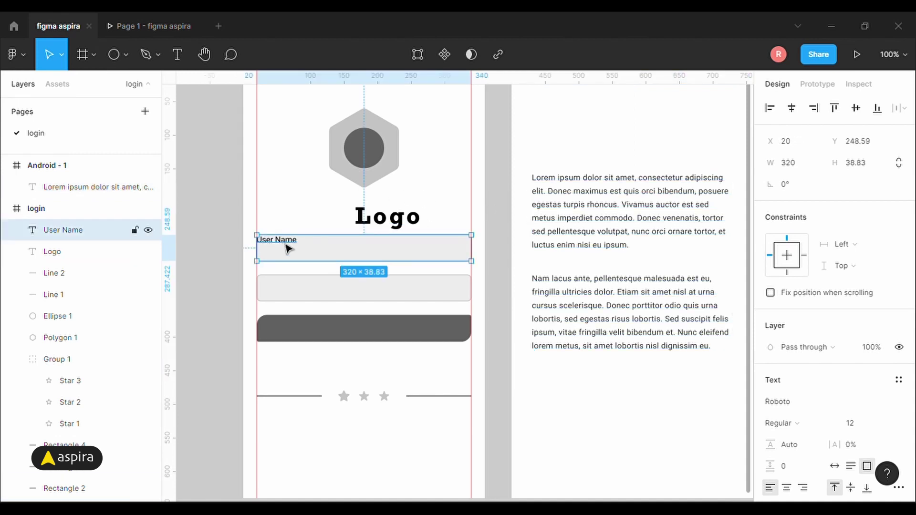
pyautogui.scroll(-4, 788, 312)
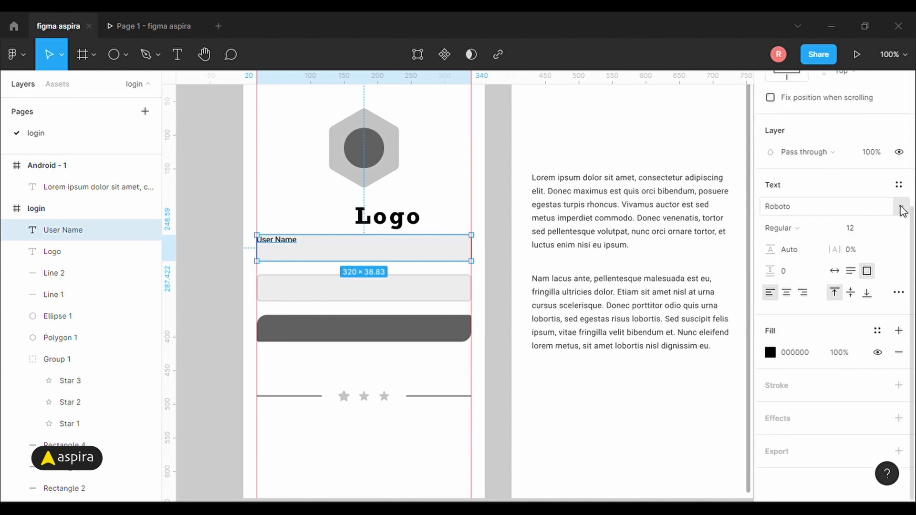
pyautogui.click(844, 213)
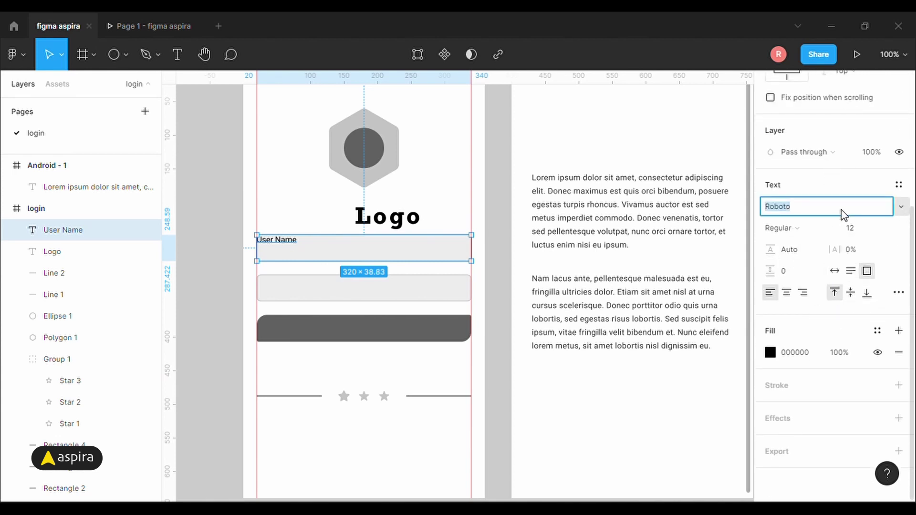
pyautogui.write('Poppins')
pyautogui.press('Return')
pyautogui.click(853, 229)
pyautogui.write('14')
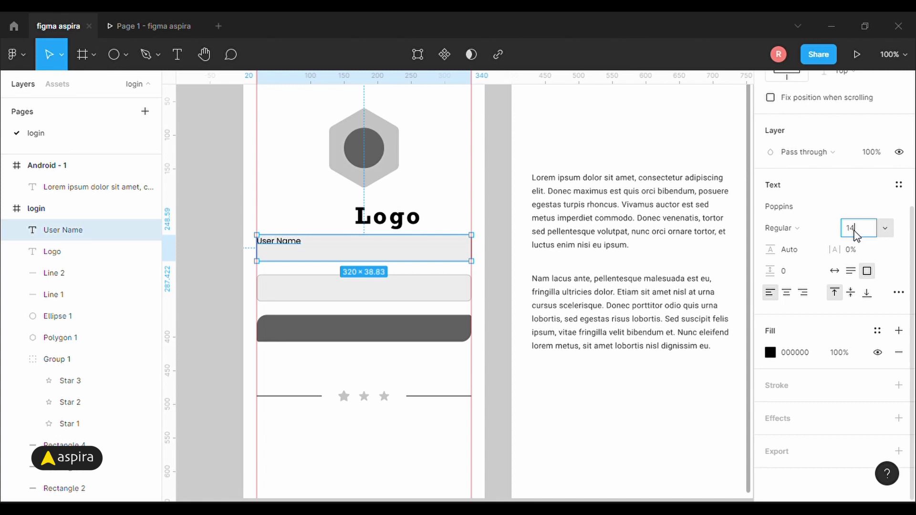
pyautogui.press('Return')
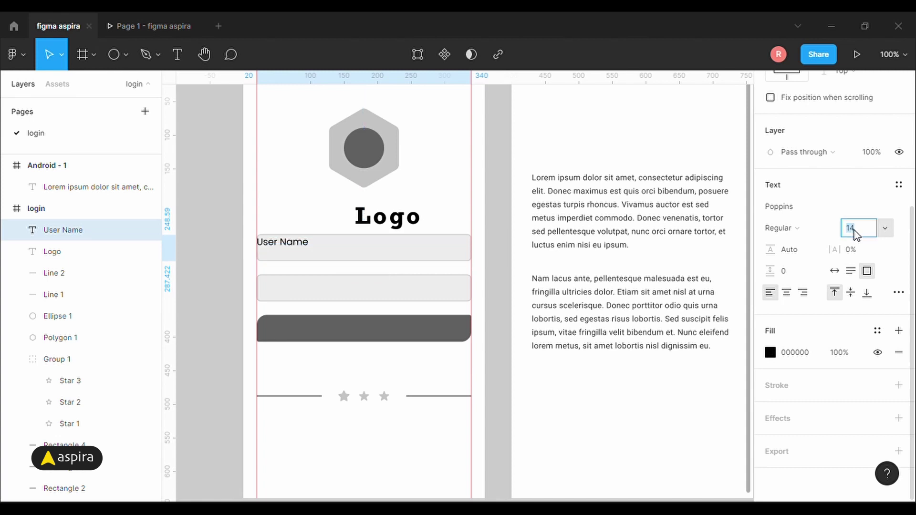
pyautogui.write('1')
pyautogui.press('Return')
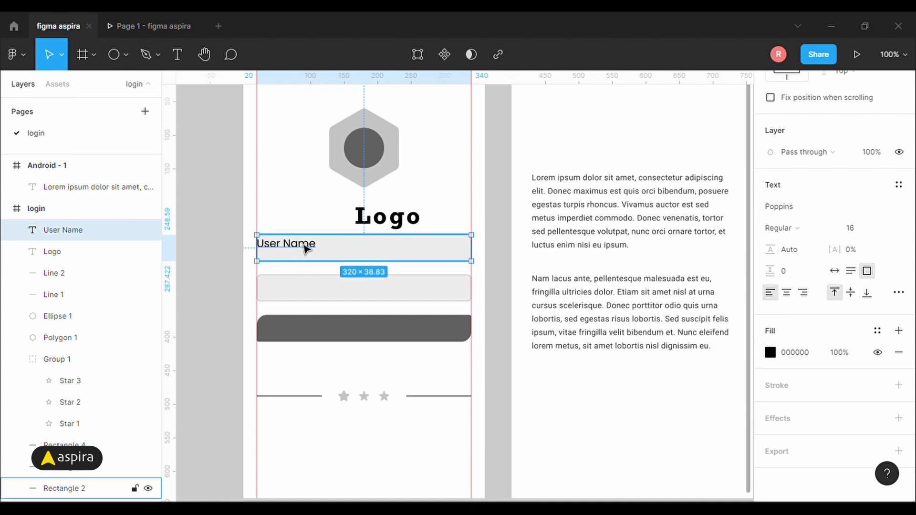
pyautogui.click(234, 213)
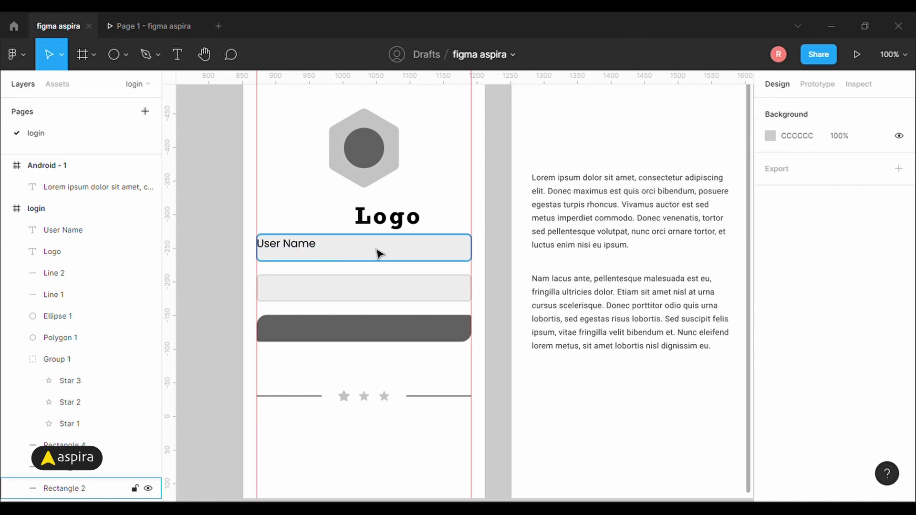
# Step: Shrink the User Name box's height and vertically centre it on Rectangle 2
pyautogui.click(300, 249)
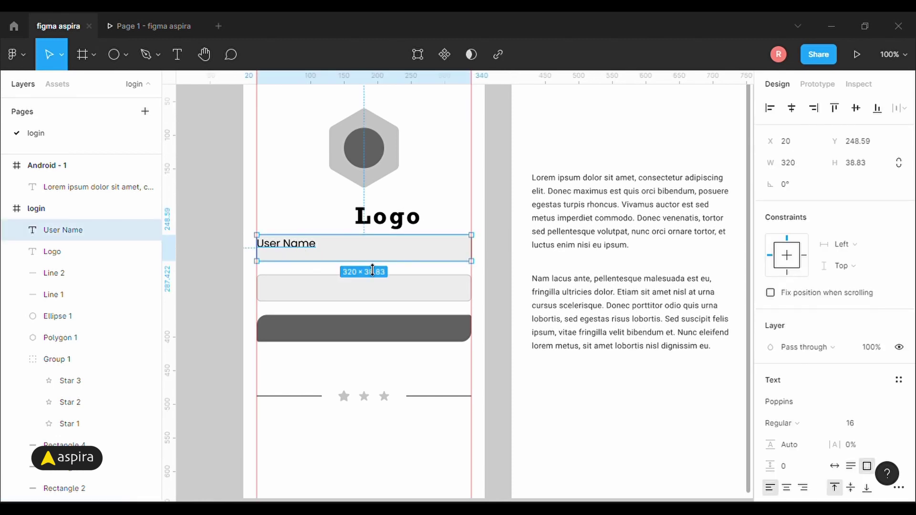
pyautogui.moveTo(373, 270); pyautogui.dragTo(380, 259)
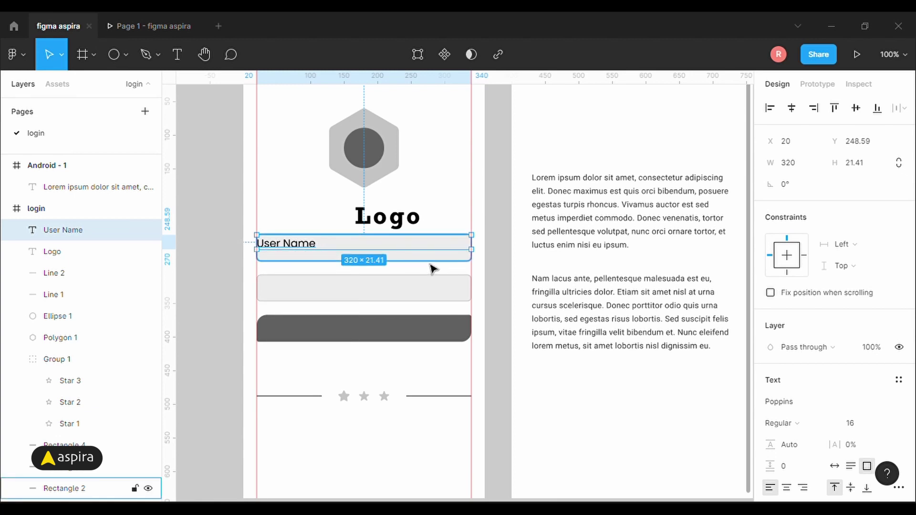
pyautogui.keyDown('shift'); pyautogui.click(432, 269); pyautogui.keyUp('shift')
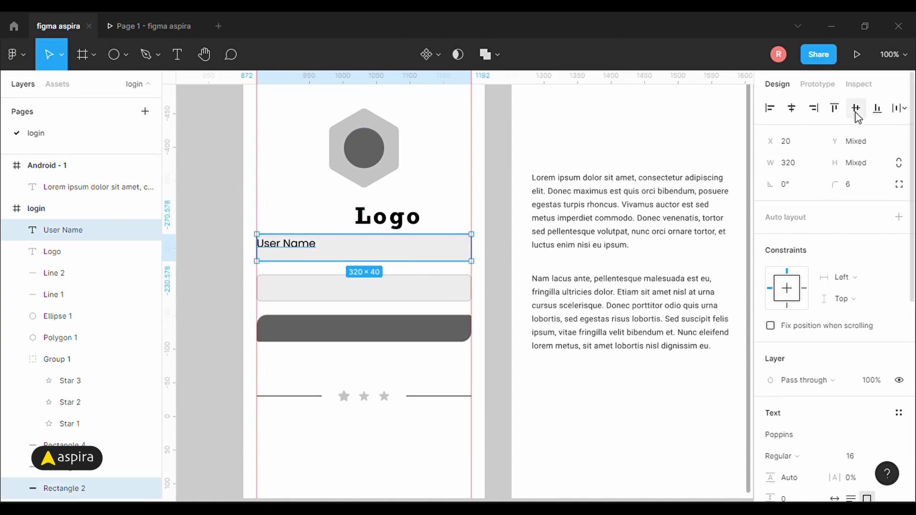
pyautogui.click(856, 109)
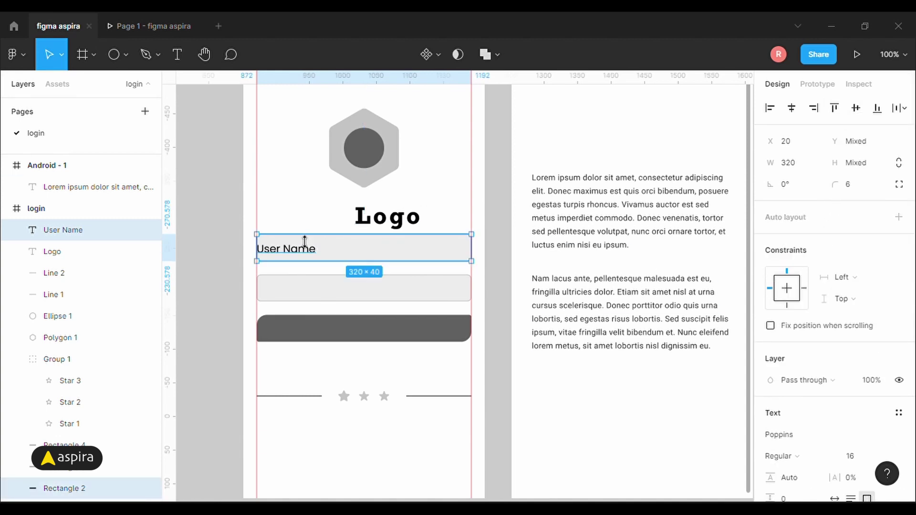
# Step: Narrow the User Name text box to 303 wide and inset it to X 30
pyautogui.click(247, 258)
pyautogui.click(290, 253)
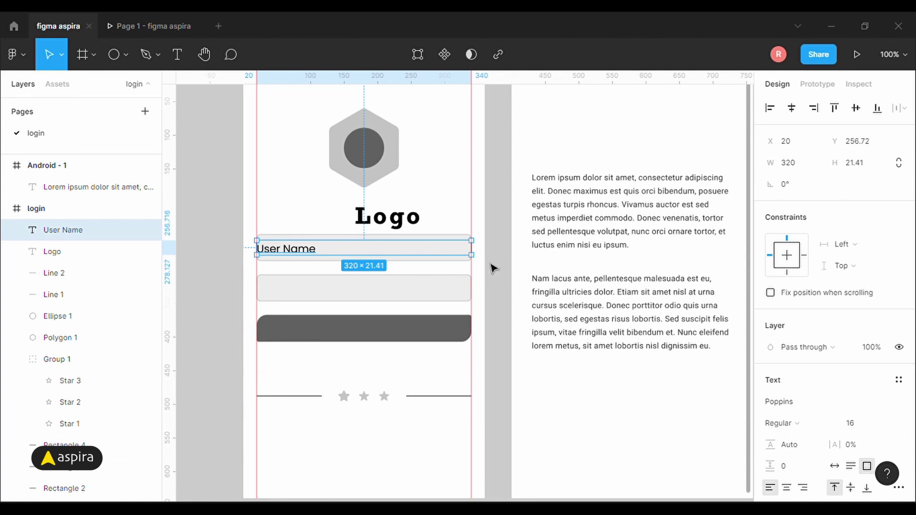
pyautogui.moveTo(483, 259); pyautogui.dragTo(470, 262)
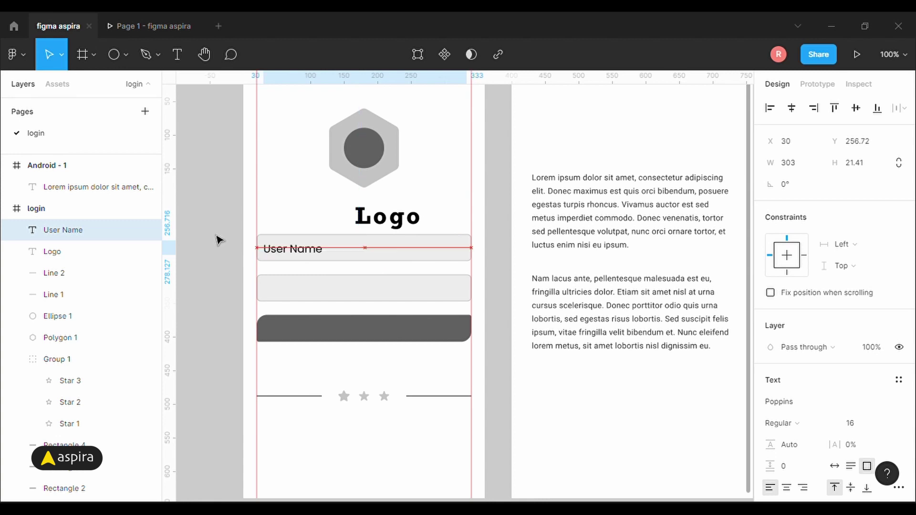
pyautogui.hotkey('shift', 'Right')
pyautogui.click(264, 249)
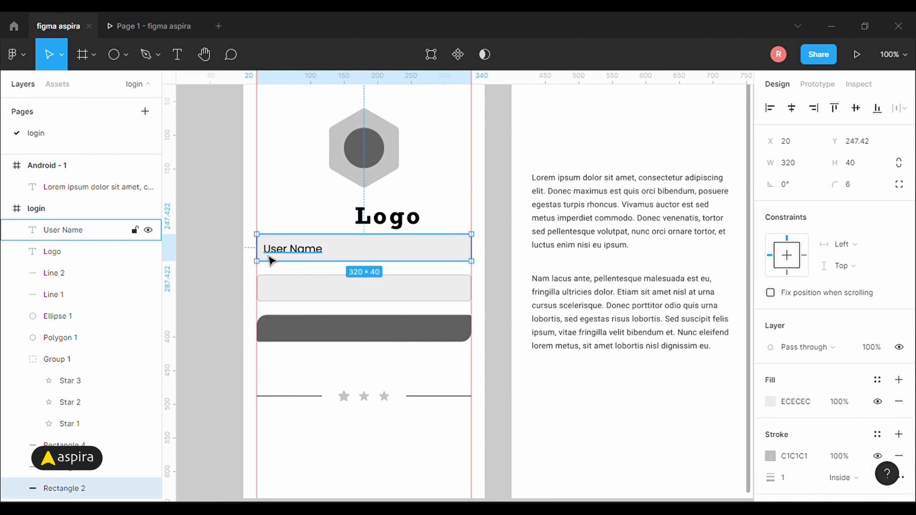
# Step: Give the User Name label font size 14 and a grey 616161 fill
pyautogui.click(307, 254)
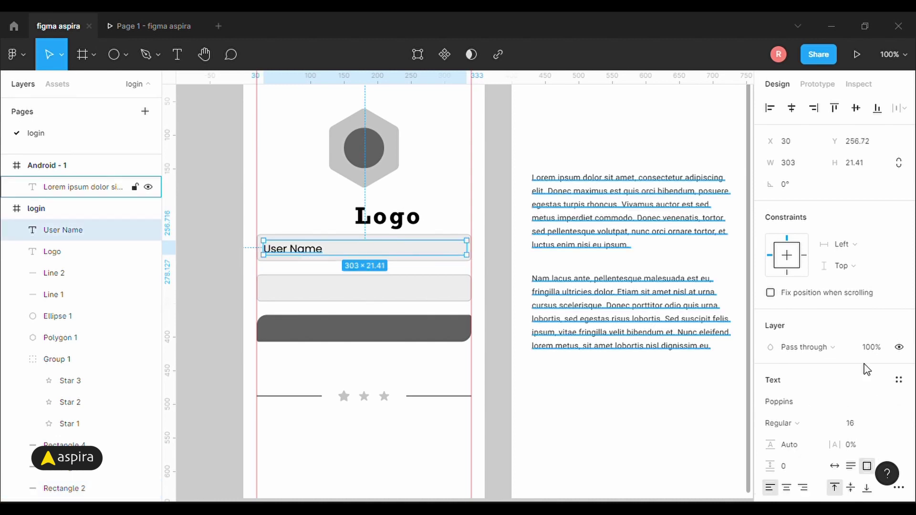
pyautogui.scroll(-3, 854, 363)
pyautogui.click(865, 297)
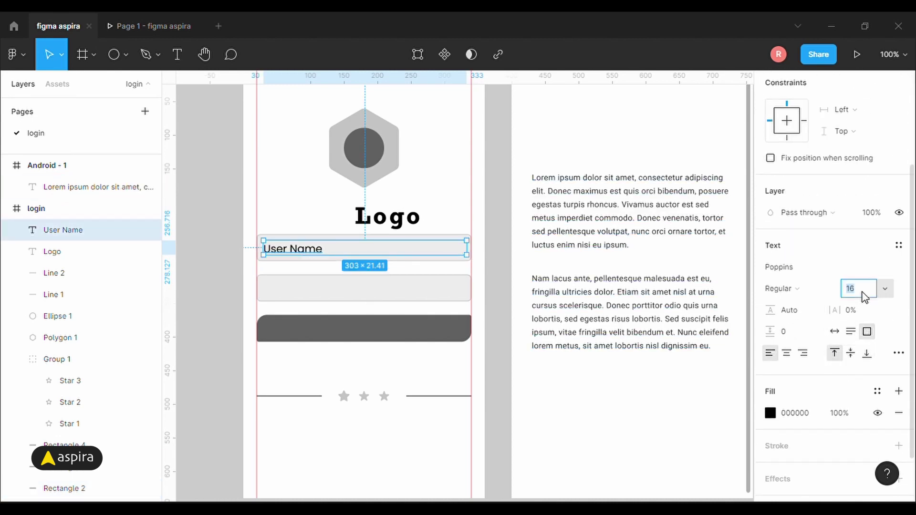
pyautogui.write('14')
pyautogui.press('Return')
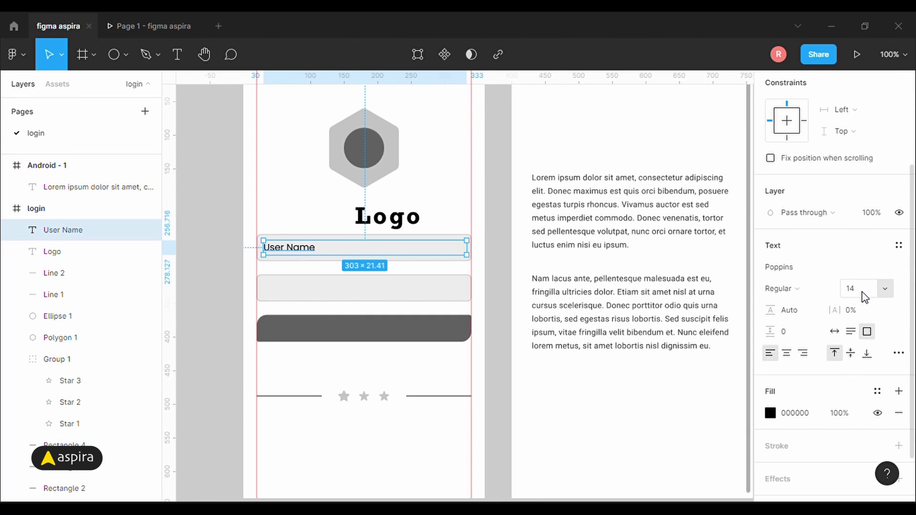
pyautogui.click(770, 413)
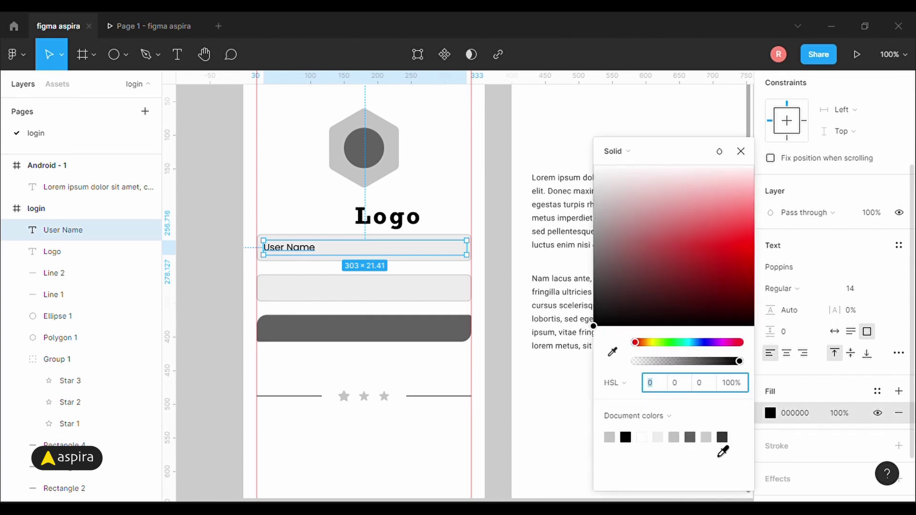
pyautogui.click(698, 445)
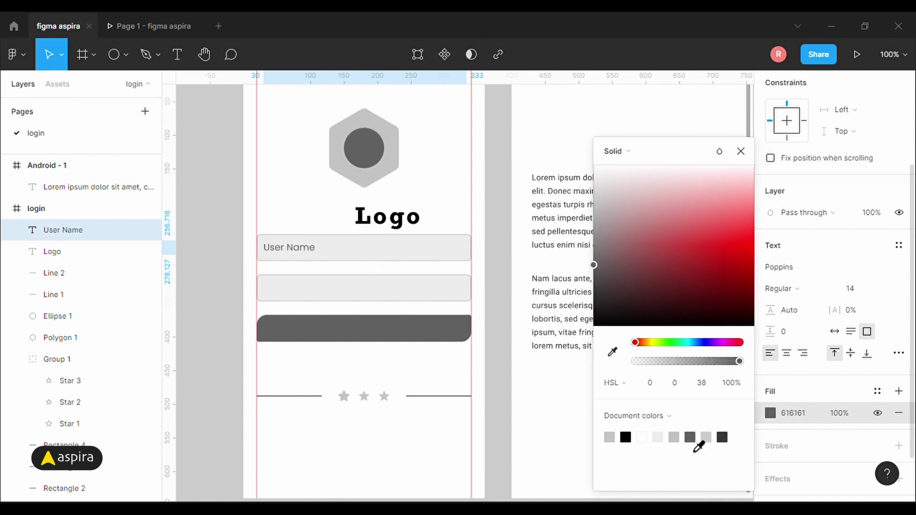
pyautogui.click(741, 151)
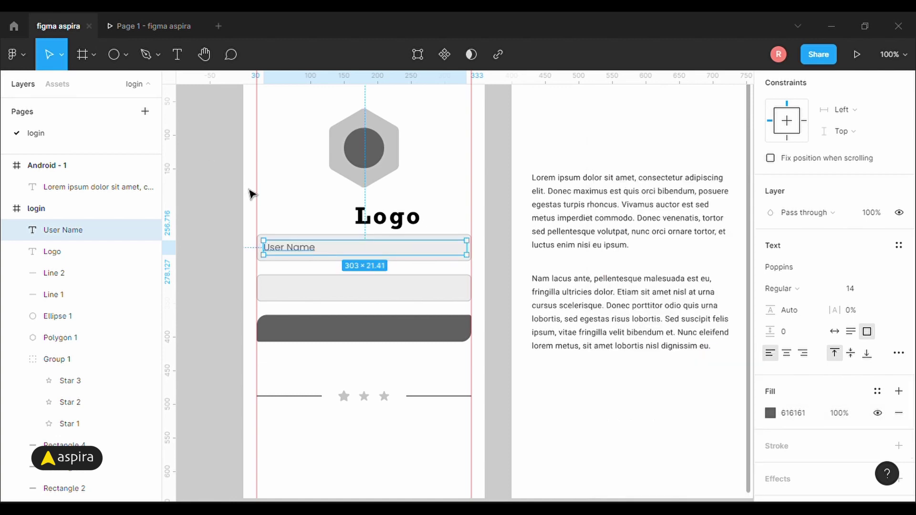
# Step: Duplicate the User Name label into the second field as a Password label
pyautogui.hotkey('ctrl', 'd')
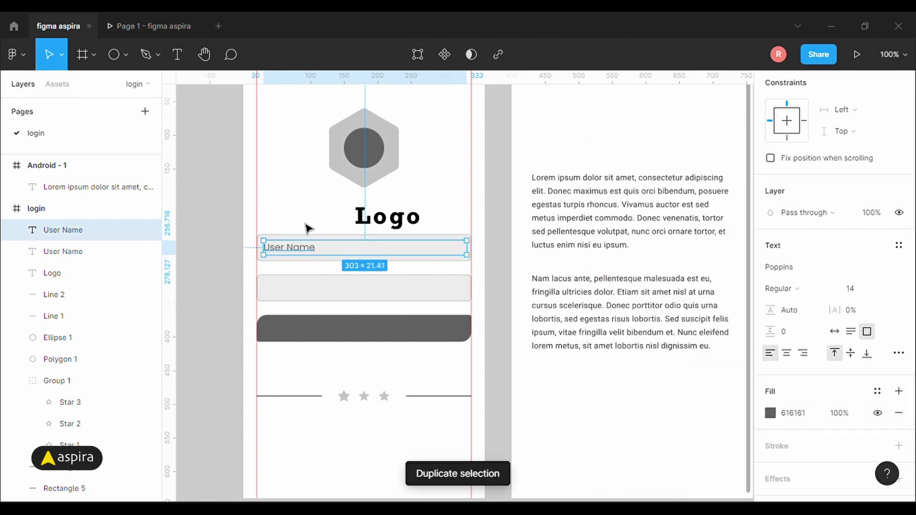
pyautogui.moveTo(301, 250); pyautogui.dragTo(299, 294)
pyautogui.doubleClick(298, 290)
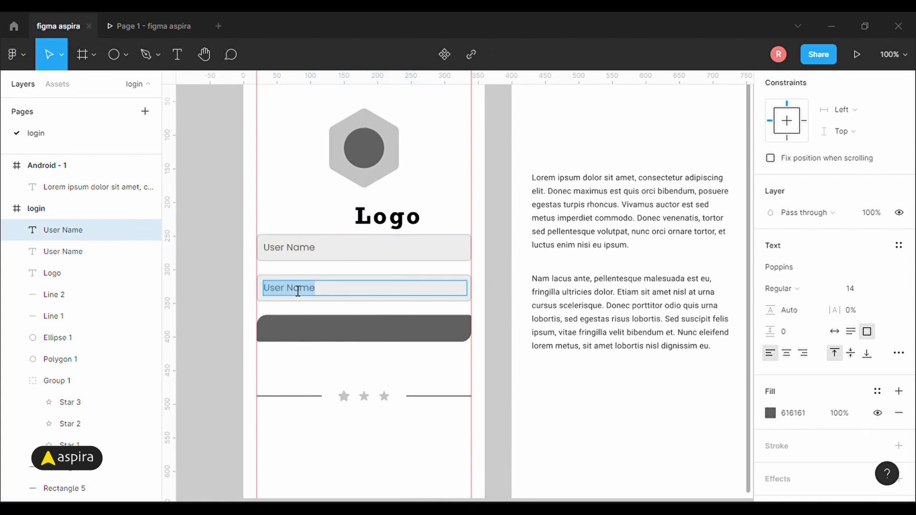
pyautogui.write('Password')
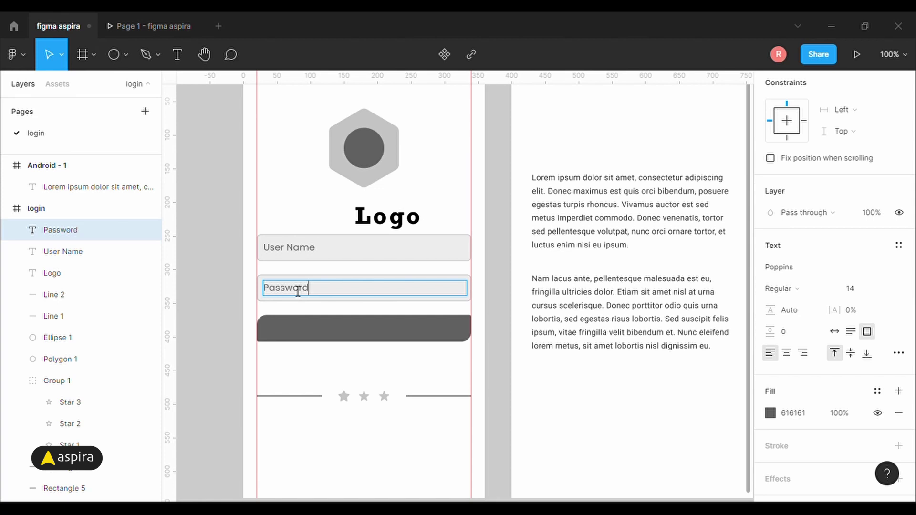
pyautogui.press('Escape')
# Step: Copy the Password label onto the dark button as white 'Login' text
pyautogui.hotkey('ctrl', 'd')
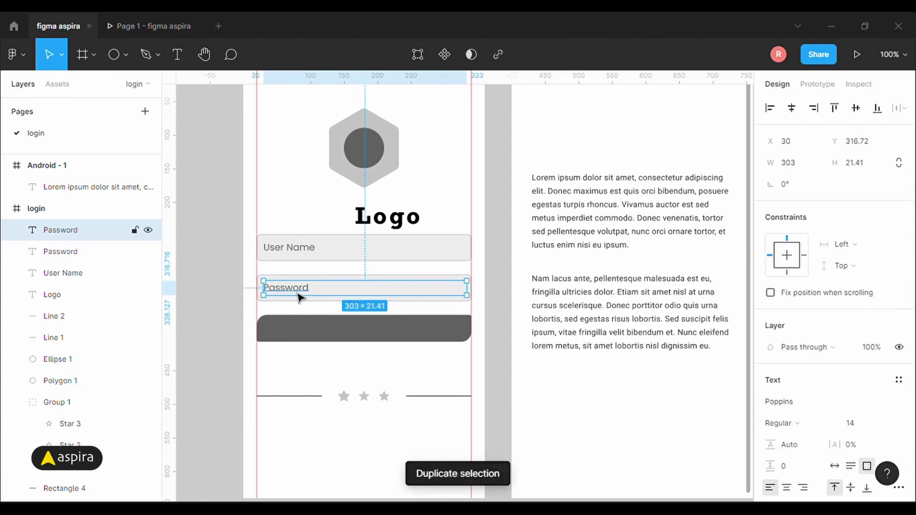
pyautogui.moveTo(301, 298); pyautogui.dragTo(302, 333)
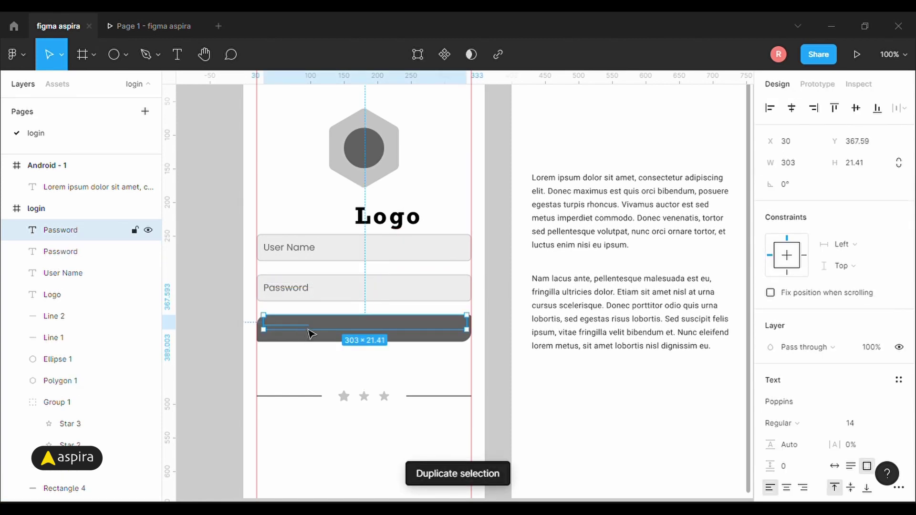
pyautogui.scroll(-5, 868, 345)
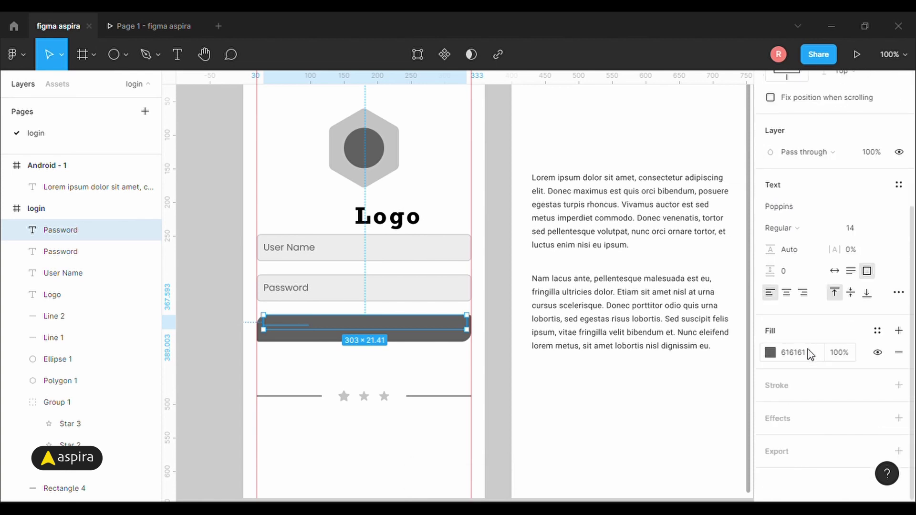
pyautogui.click(770, 352)
pyautogui.click(641, 214)
pyautogui.hotkey('ctrl', 'z')
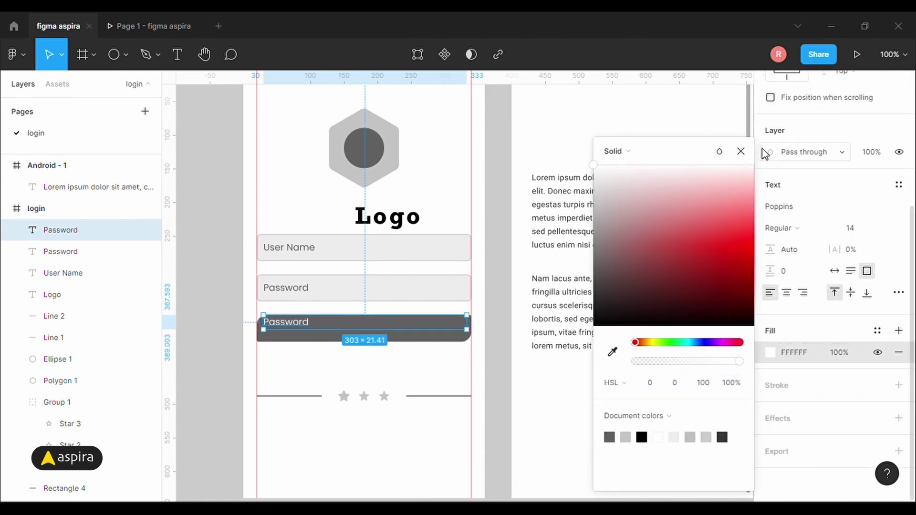
pyautogui.click(741, 152)
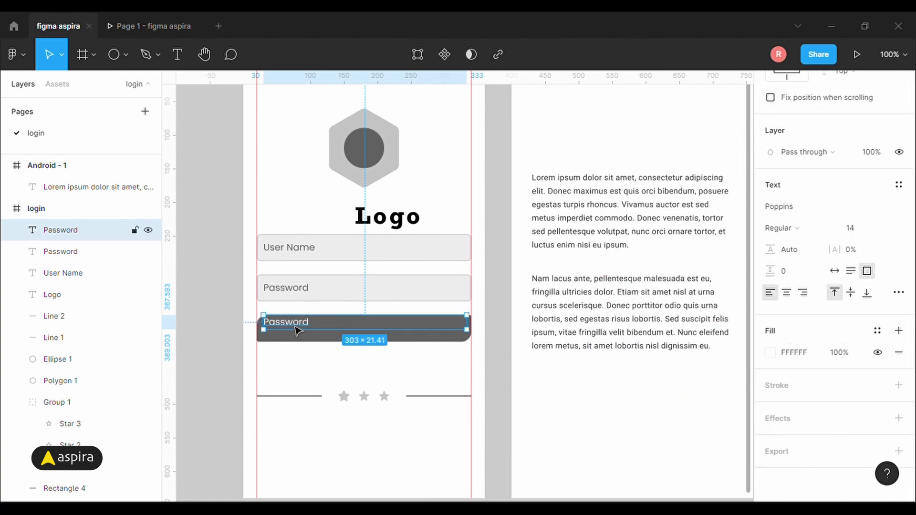
pyautogui.doubleClick(296, 330)
pyautogui.write('Login')
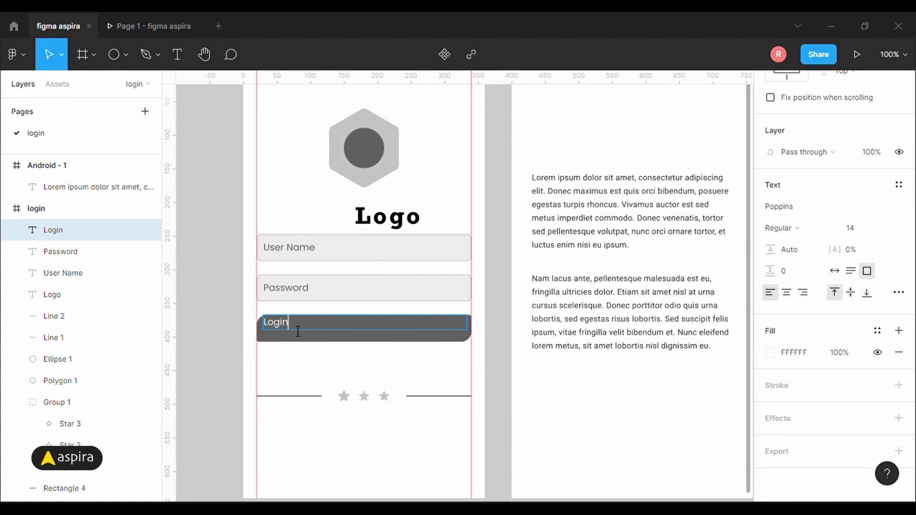
pyautogui.press('Escape')
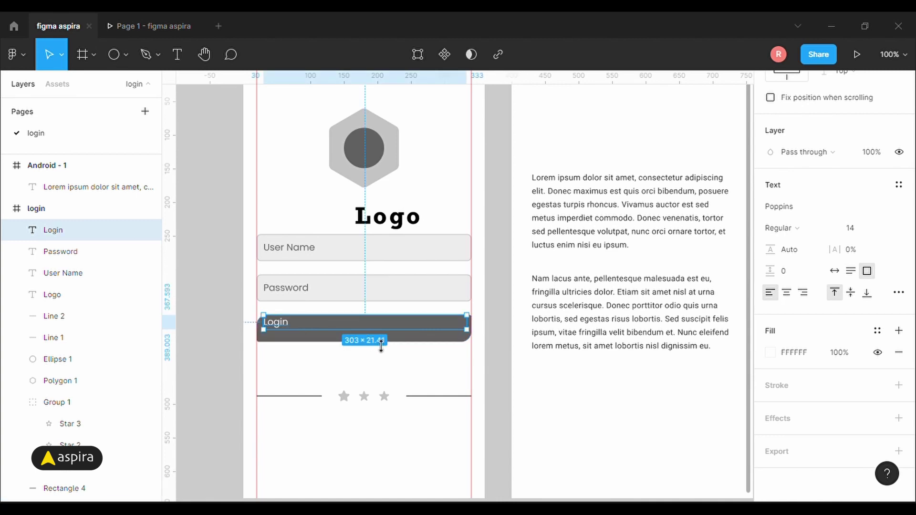
# Step: Centre the Login text vertically and horizontally within the dark button
pyautogui.keyDown('shift'); pyautogui.click(409, 343); pyautogui.keyUp('shift')
pyautogui.scroll(5, 829, 108)
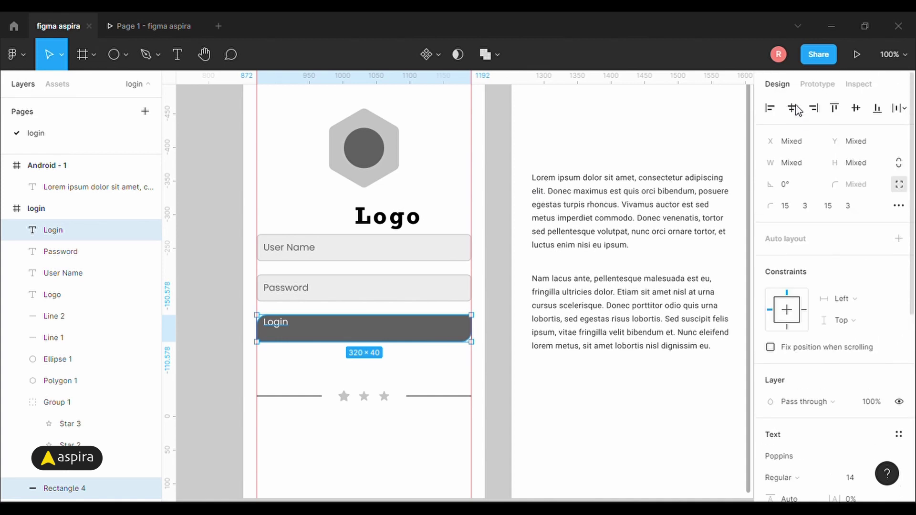
pyautogui.click(795, 110)
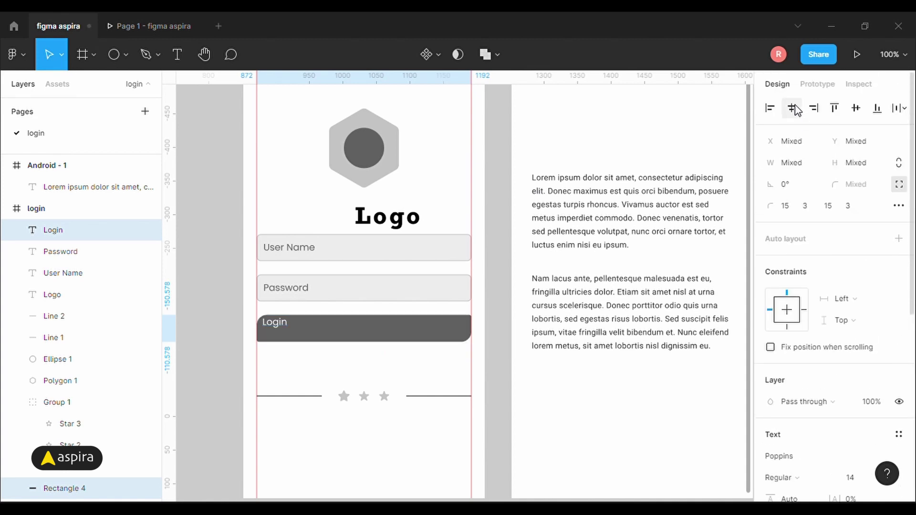
pyautogui.click(857, 110)
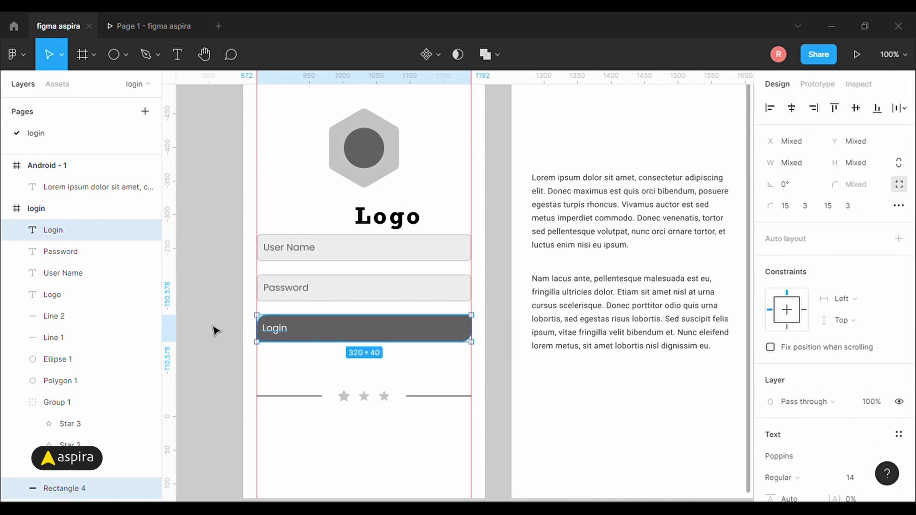
pyautogui.click(217, 328)
pyautogui.click(279, 337)
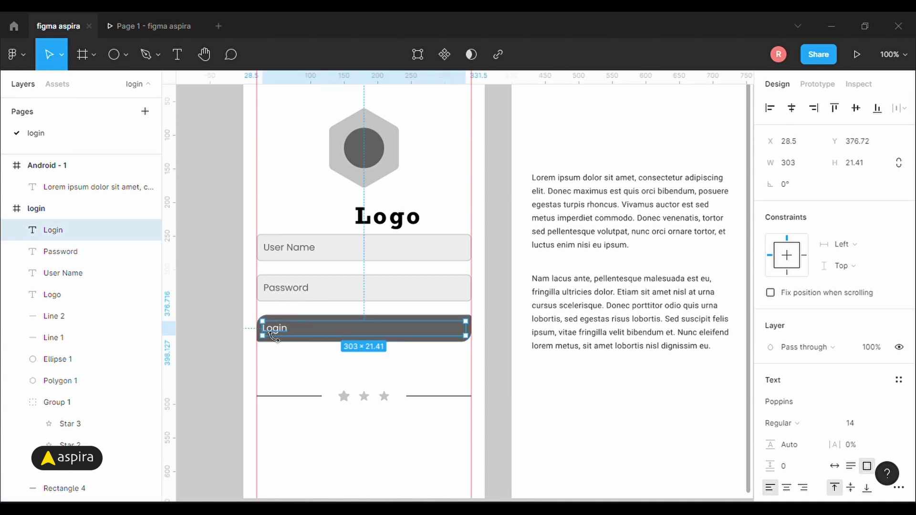
pyautogui.scroll(-4, 828, 377)
pyautogui.click(787, 293)
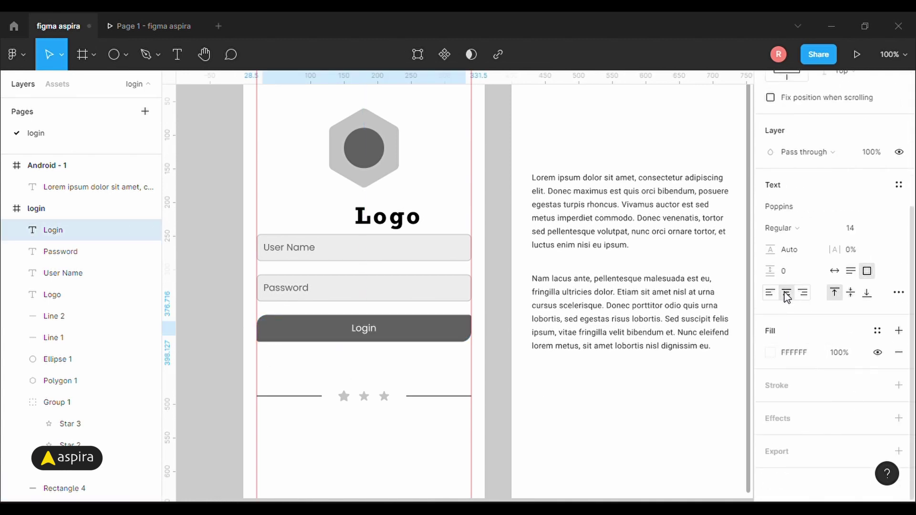
# Step: Make the Login label Bold at size 16 with 2% letter spacing
pyautogui.click(852, 228)
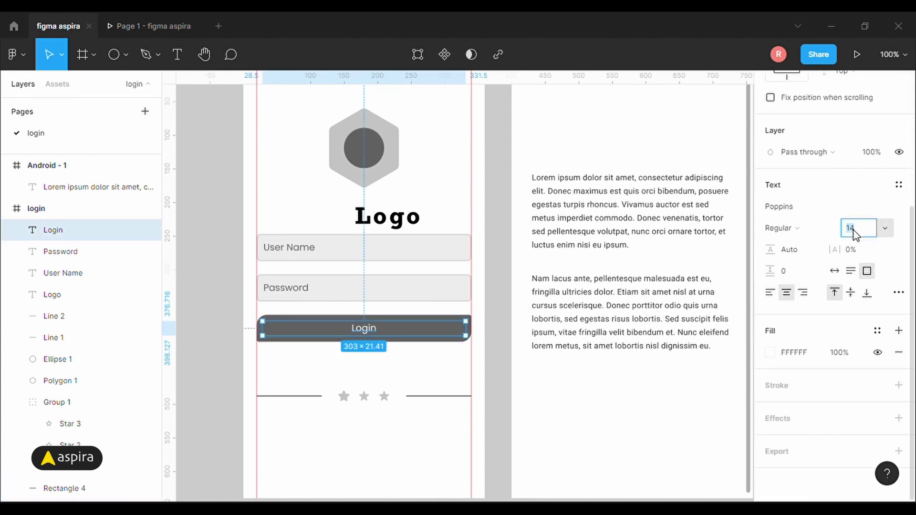
pyautogui.write('16')
pyautogui.press('Return')
pyautogui.click(794, 229)
pyautogui.click(800, 277)
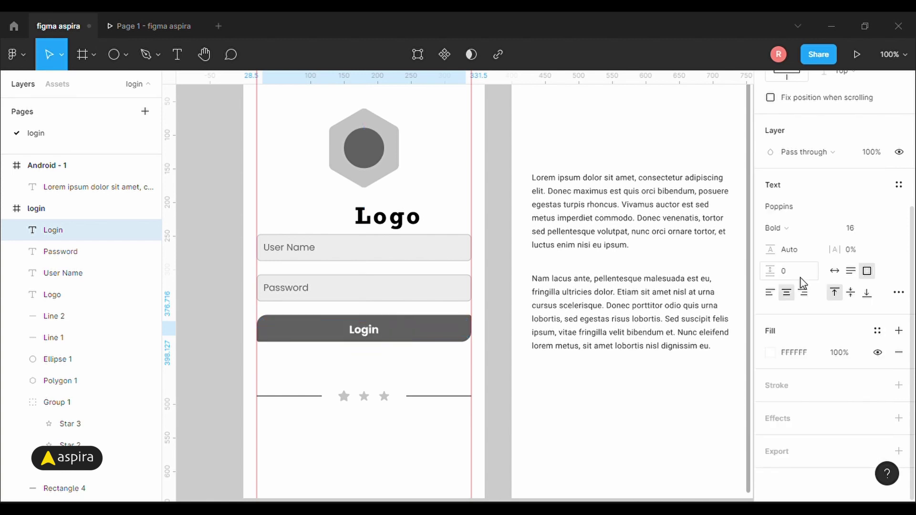
pyautogui.click(865, 252)
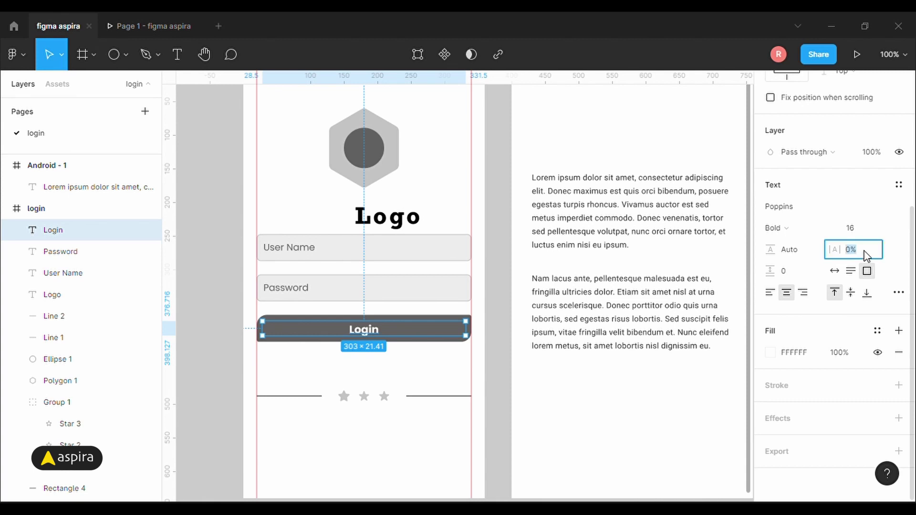
pyautogui.write('2')
pyautogui.press('Return')
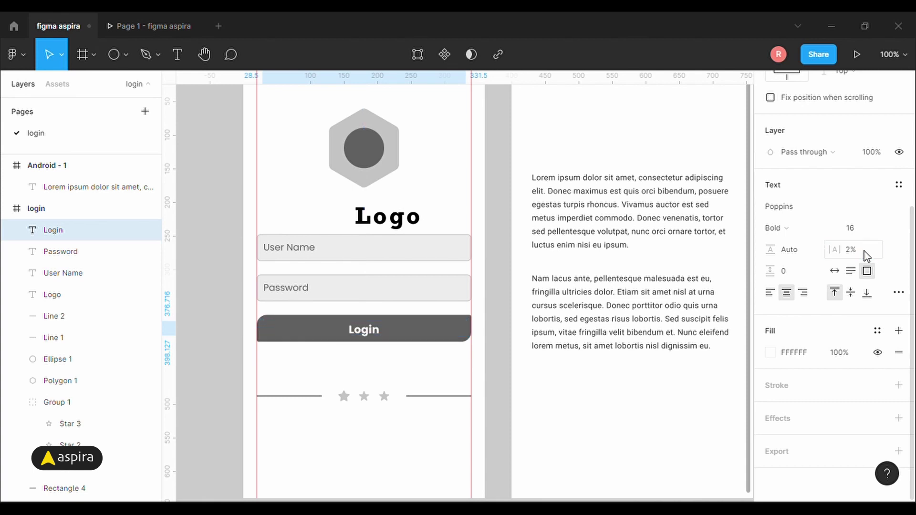
pyautogui.click(372, 331)
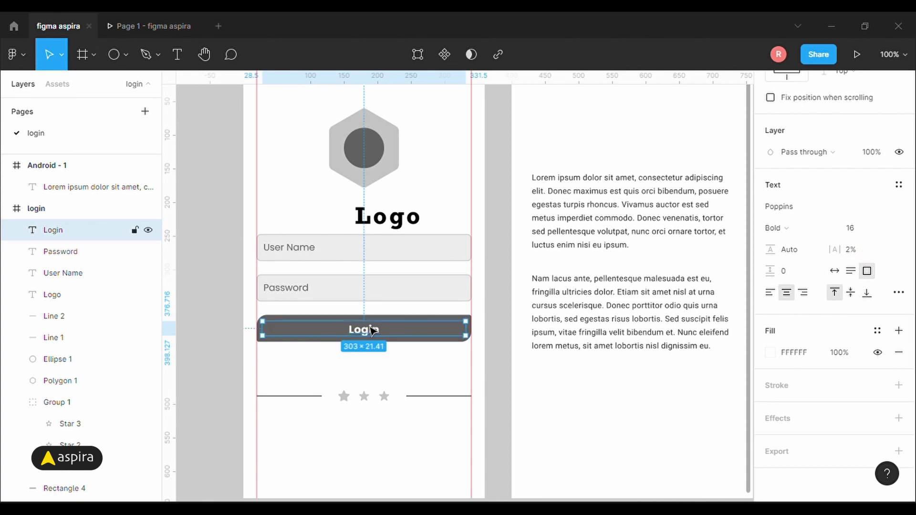
pyautogui.click(240, 292)
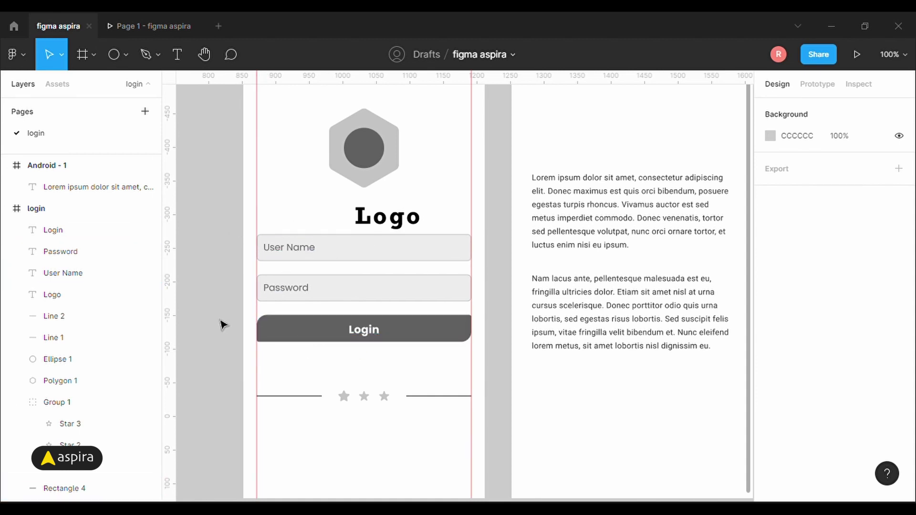
# Step: Move the Logo text up beneath the hexagon and centre it horizontally
pyautogui.scroll(3, 234, 265)
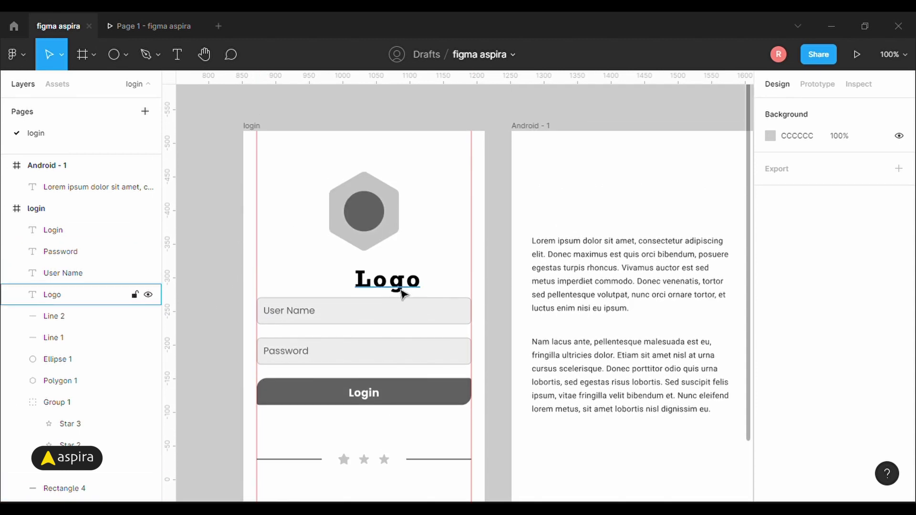
pyautogui.moveTo(399, 289); pyautogui.dragTo(377, 277)
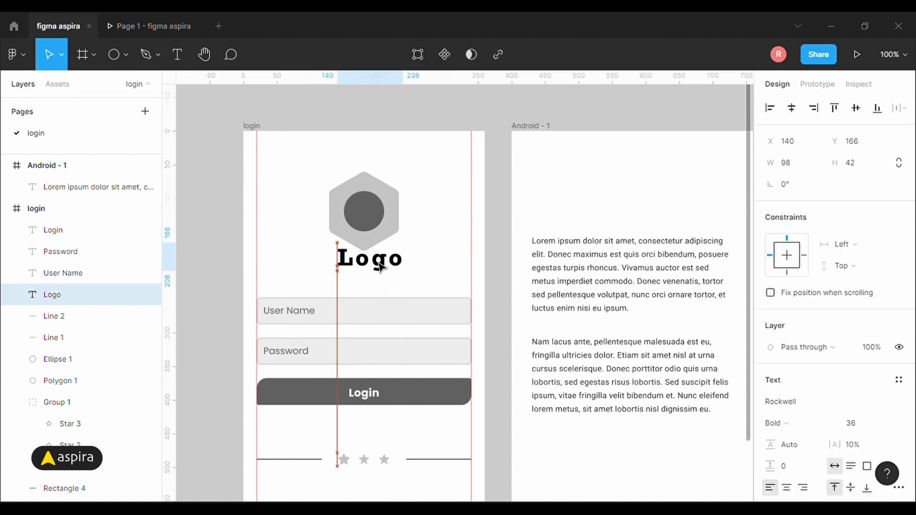
pyautogui.click(791, 109)
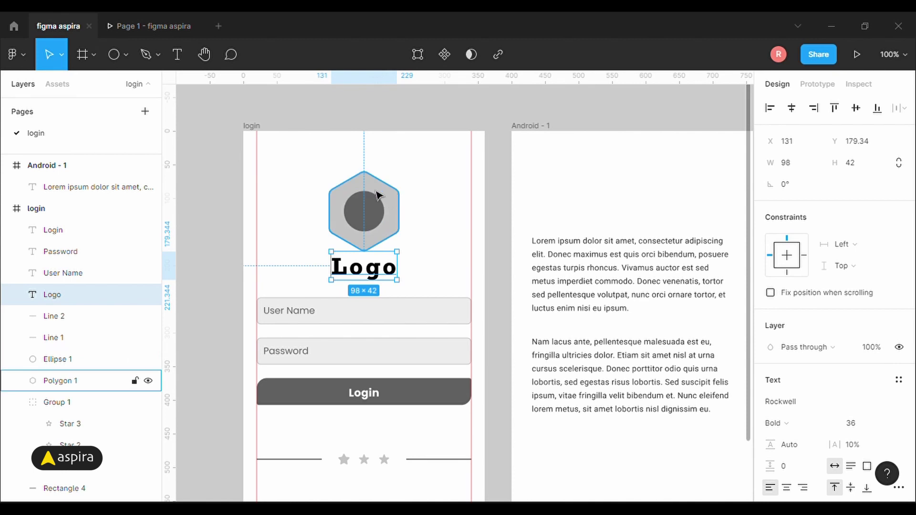
pyautogui.click(359, 182)
pyautogui.keyDown('shift'); pyautogui.click(370, 212); pyautogui.keyUp('shift')
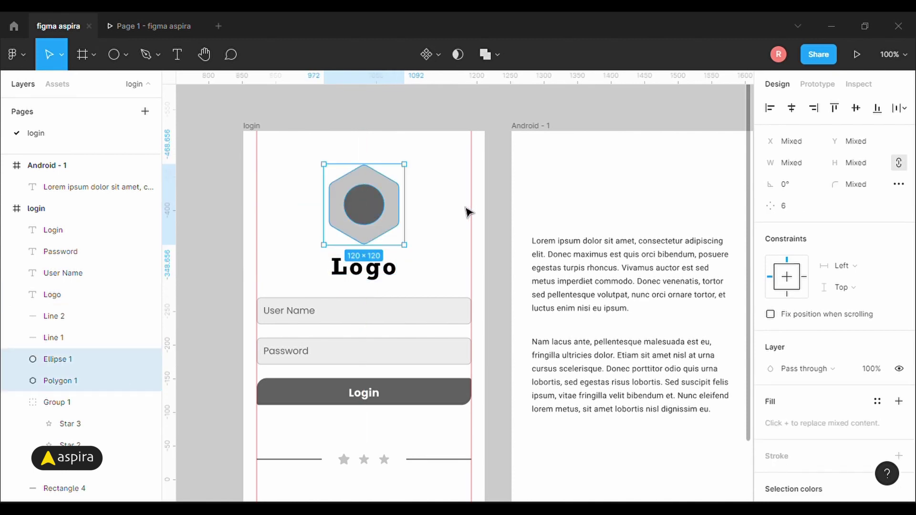
pyautogui.click(396, 269)
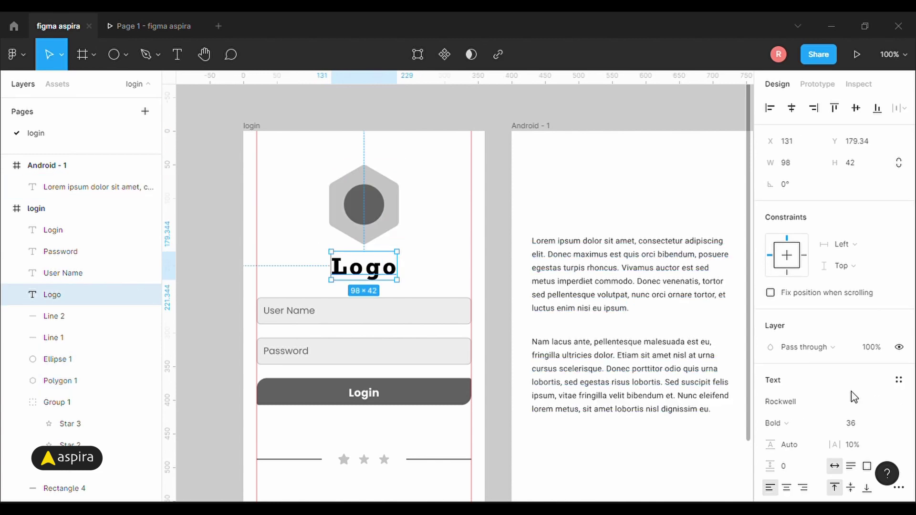
# Step: Set the Logo text to size 32, recentre it and nudge it up 10 px
pyautogui.click(865, 424)
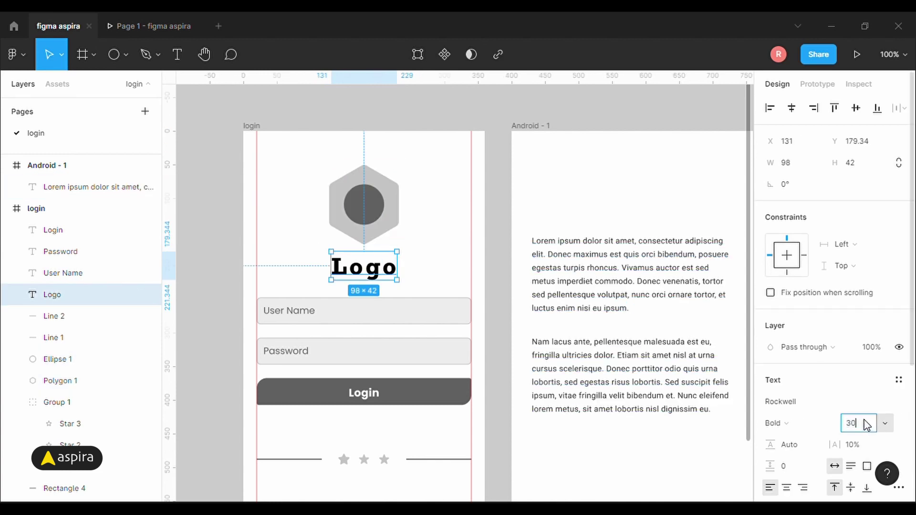
pyautogui.press('Return')
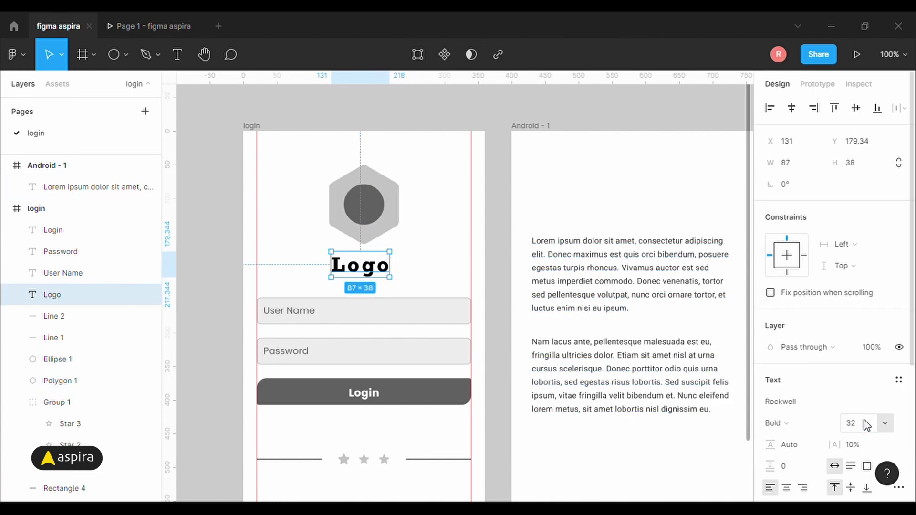
pyautogui.click(792, 108)
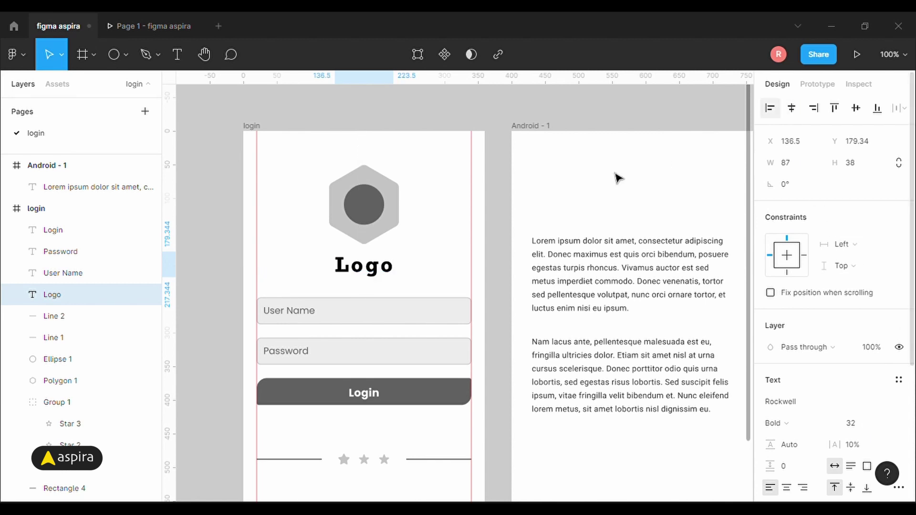
pyautogui.hotkey('shift', 'Up')
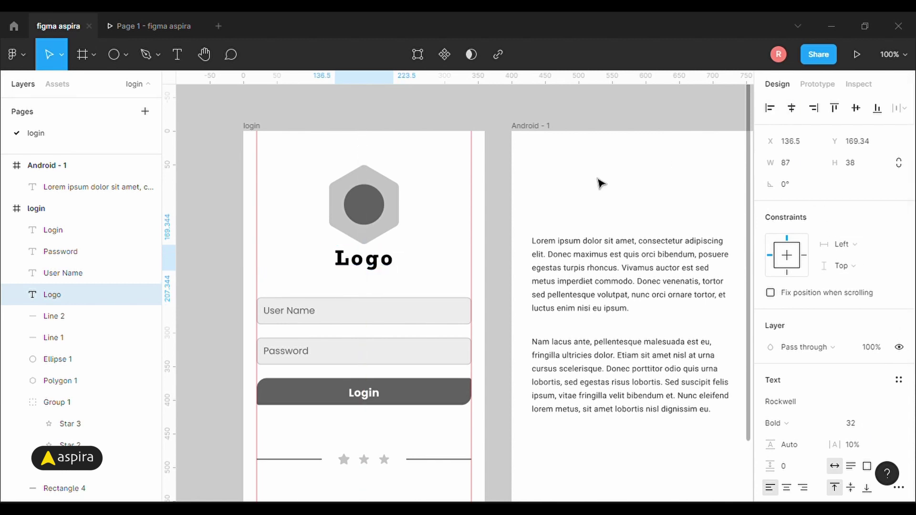
pyautogui.click(210, 250)
pyautogui.scroll(-3, 224, 250)
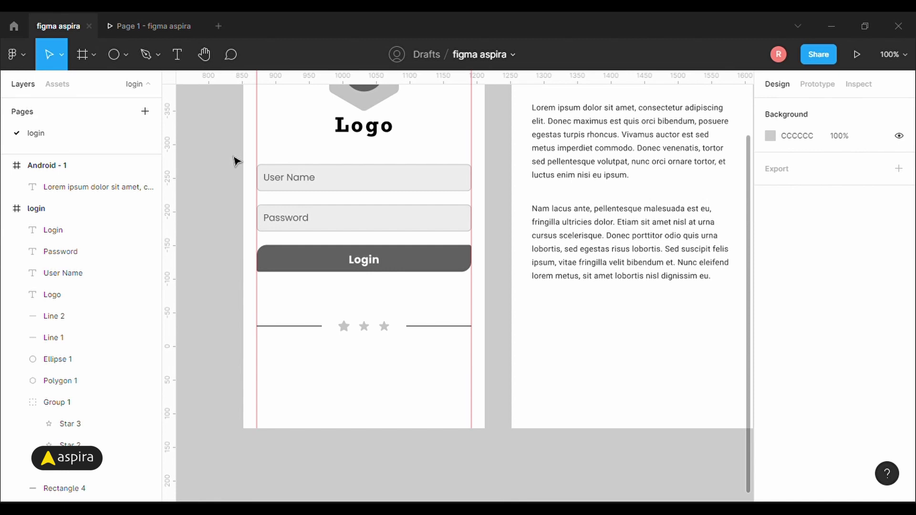
# Step: Shift the form fields with the Login button, then the star divider, further down
pyautogui.moveTo(234, 158); pyautogui.dragTo(501, 287)
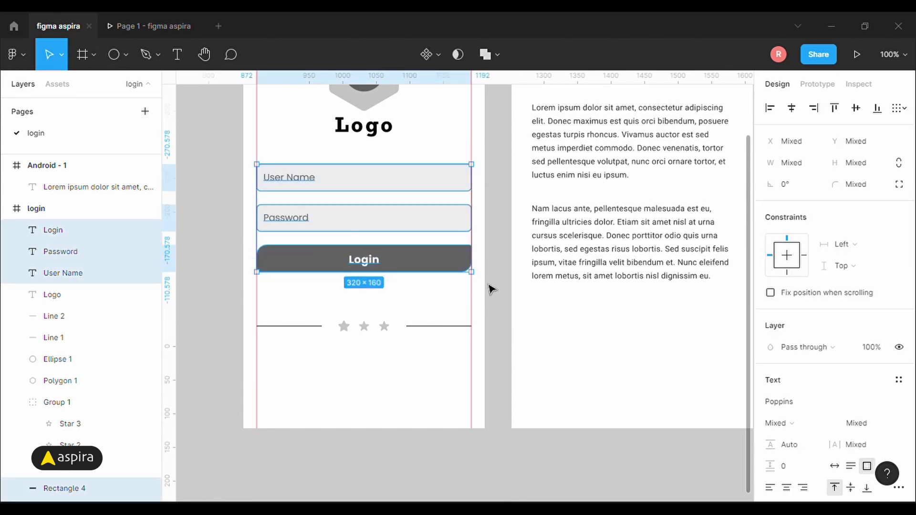
pyautogui.hotkey('shift', 'Down')
pyautogui.hotkey('shift', 'Down')
pyautogui.hotkey('shift', 'Down')
pyautogui.hotkey('shift', 'Down')
pyautogui.hotkey('shift', 'Down')
pyautogui.hotkey('shift', 'Down')
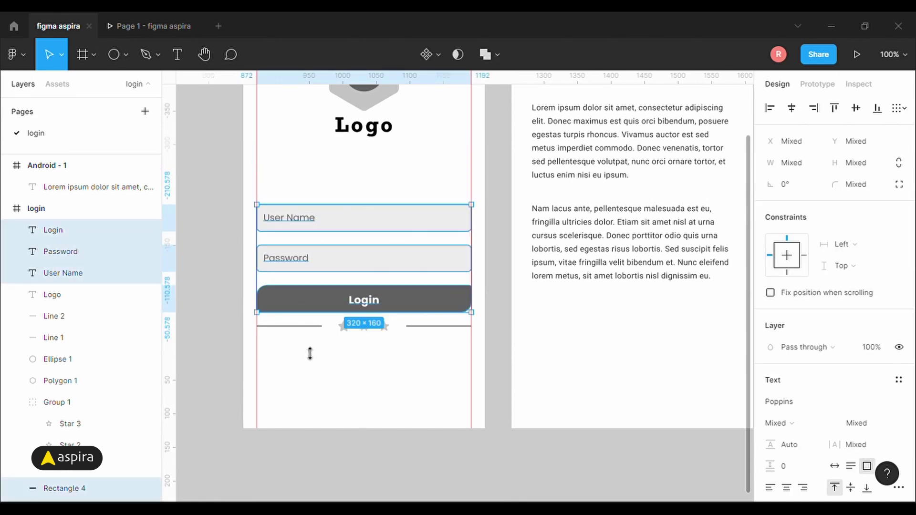
pyautogui.click(237, 370)
pyautogui.moveTo(216, 357); pyautogui.dragTo(507, 323)
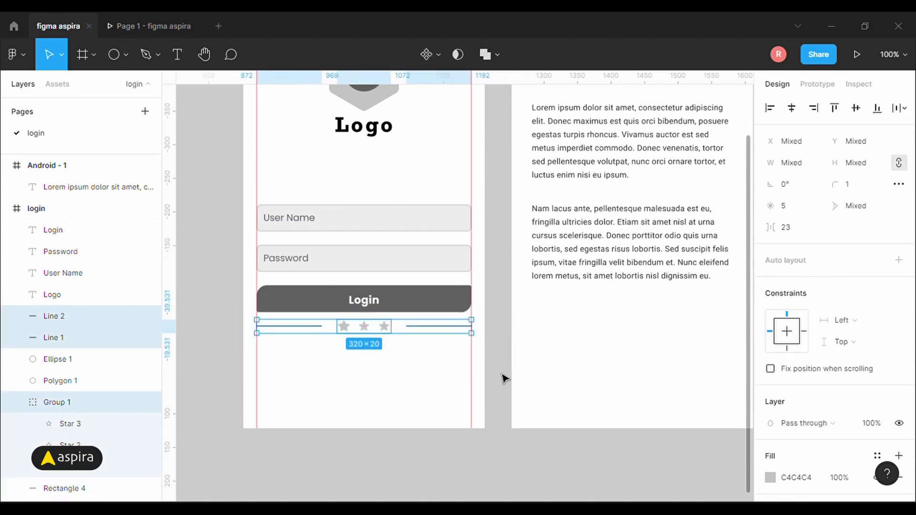
pyautogui.hotkey('shift', 'Down')
pyautogui.hotkey('shift', 'Down')
pyautogui.hotkey('shift', 'Down')
pyautogui.hotkey('shift', 'Down')
pyautogui.hotkey('shift', 'Down')
pyautogui.hotkey('shift', 'Down')
pyautogui.hotkey('shift', 'Down')
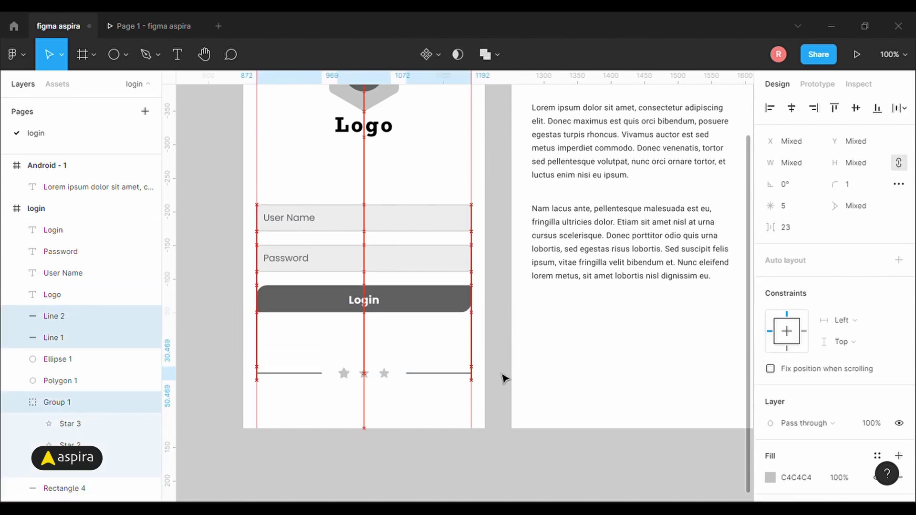
pyautogui.click(239, 336)
# Step: Change the inner ratio of Star 2 and Star 3 to 50%
pyautogui.click(364, 376)
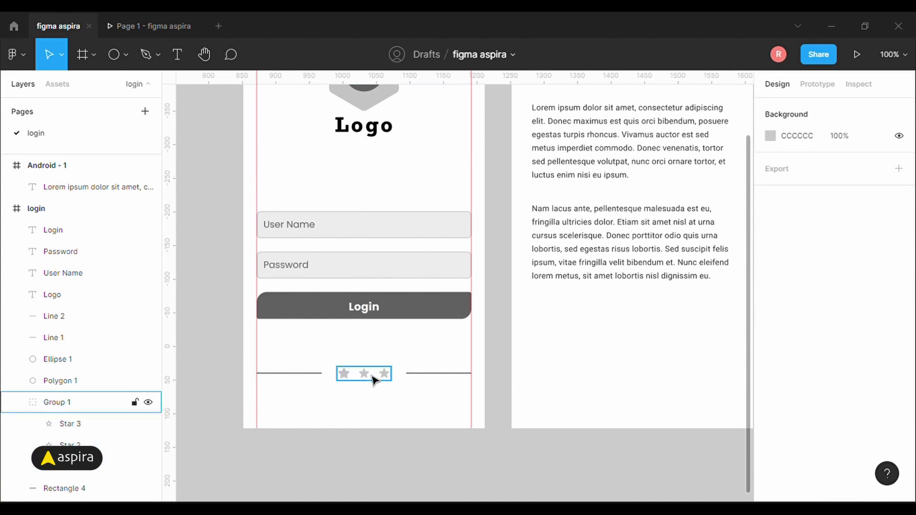
pyautogui.click(86, 445)
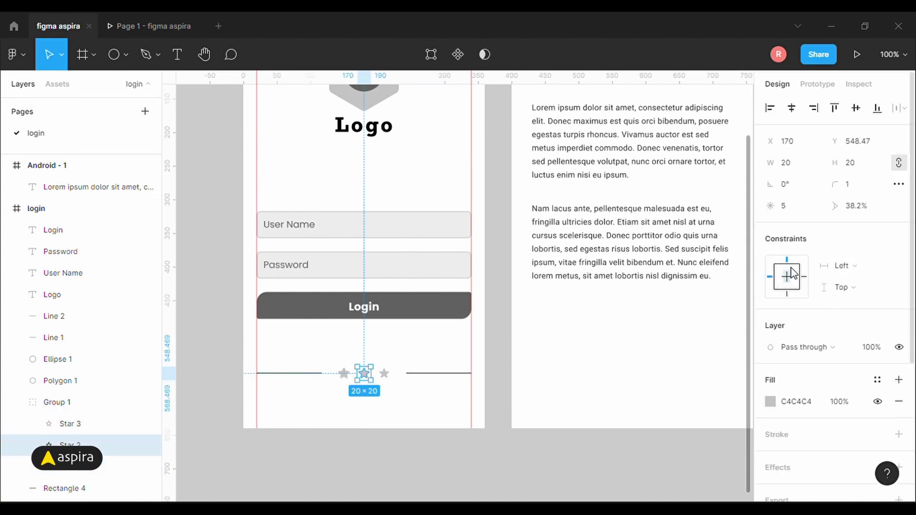
pyautogui.click(867, 213)
pyautogui.write('50')
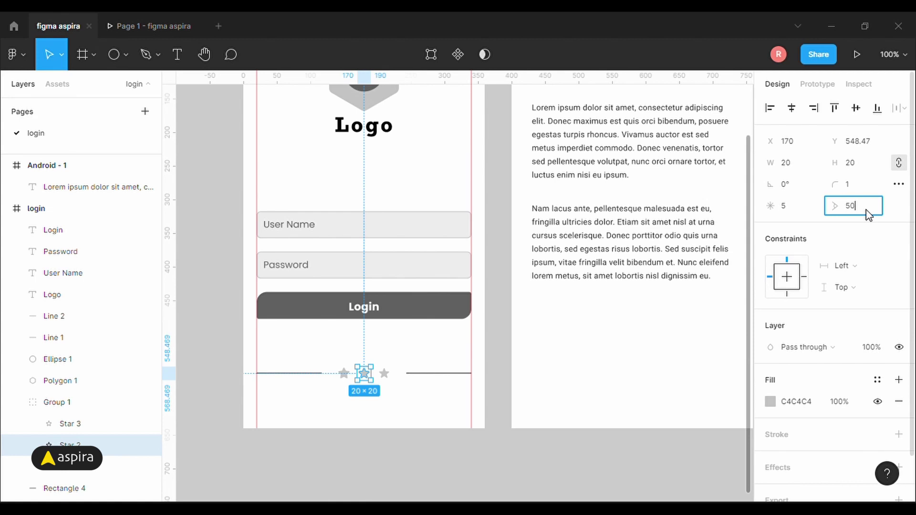
pyautogui.click(67, 423)
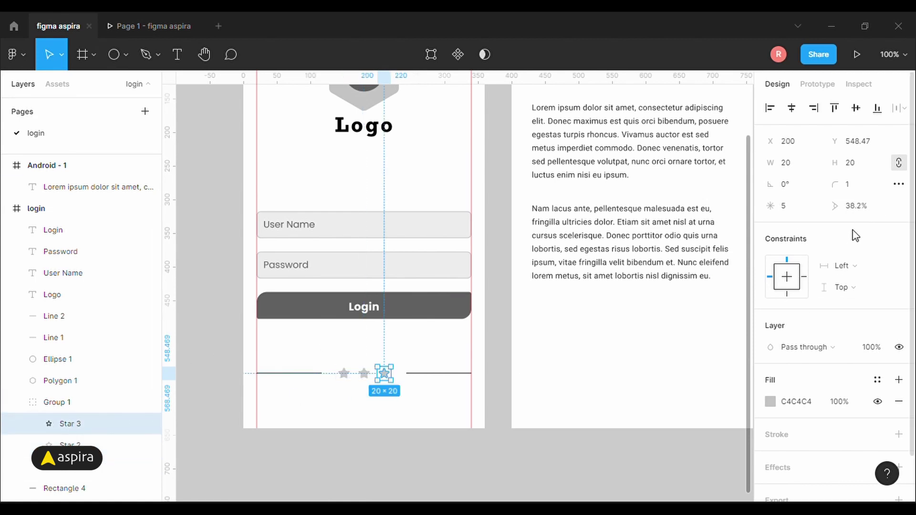
pyautogui.click(867, 212)
pyautogui.write('50')
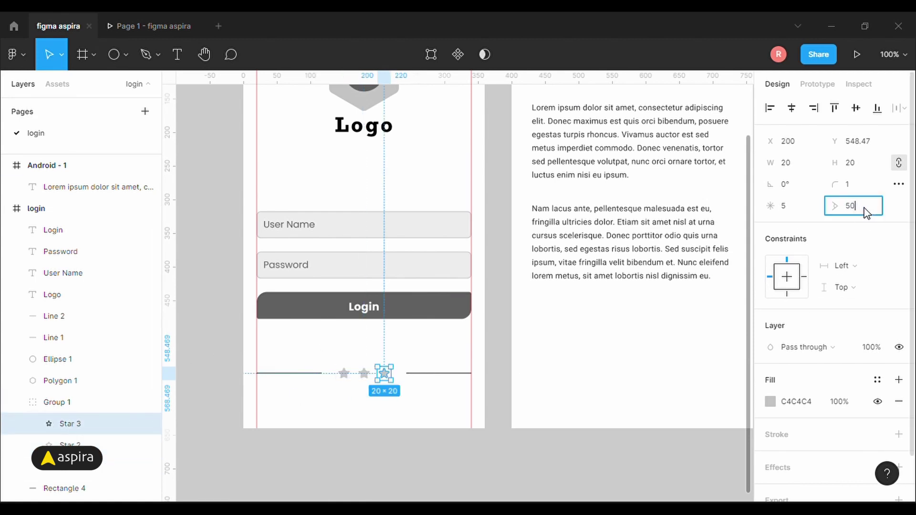
pyautogui.press('Return')
pyautogui.click(199, 329)
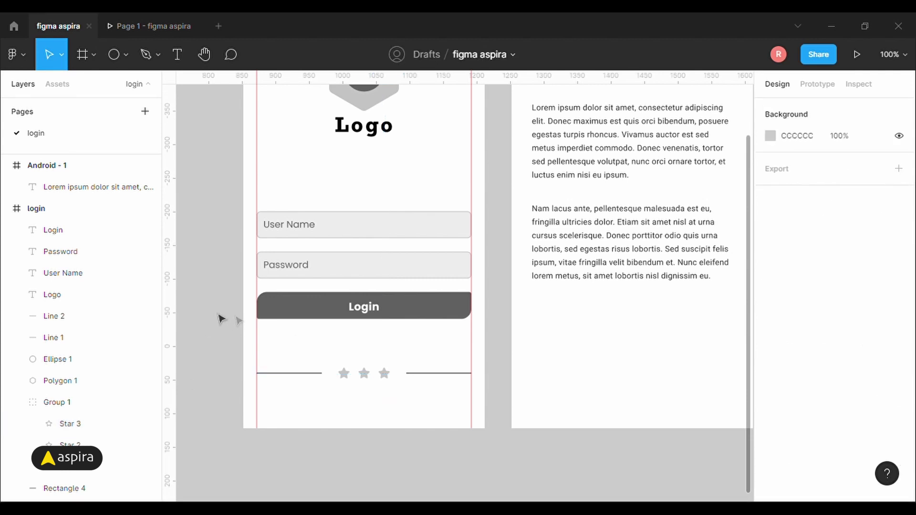
pyautogui.scroll(2, 220, 319)
# Step: Add a centred 'Not a user, Register' line below the stars from a Password label copy
pyautogui.scroll(-4, 221, 319)
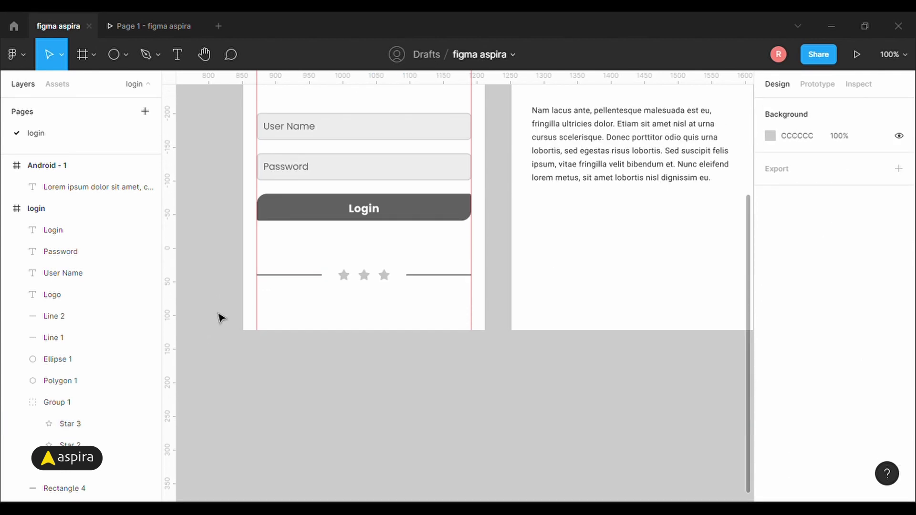
pyautogui.click(285, 176)
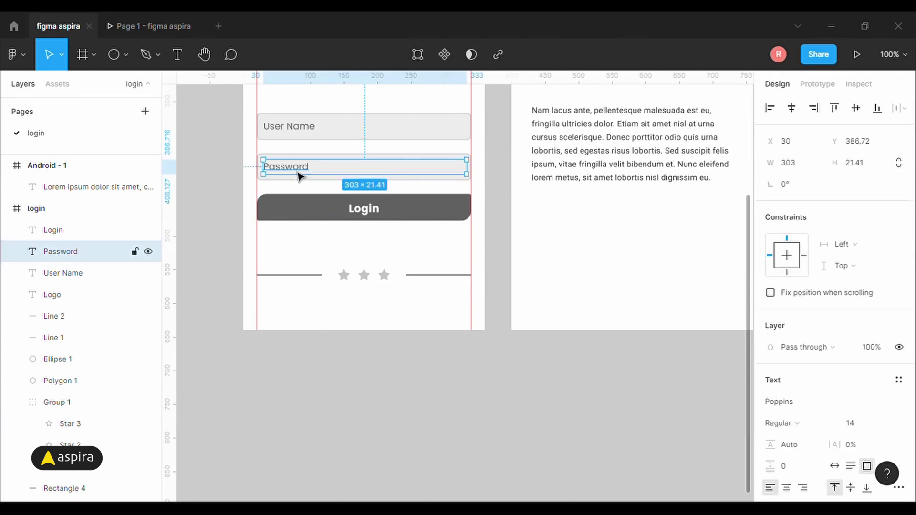
pyautogui.hotkey('ctrl', 'd')
pyautogui.moveTo(299, 177); pyautogui.dragTo(305, 306)
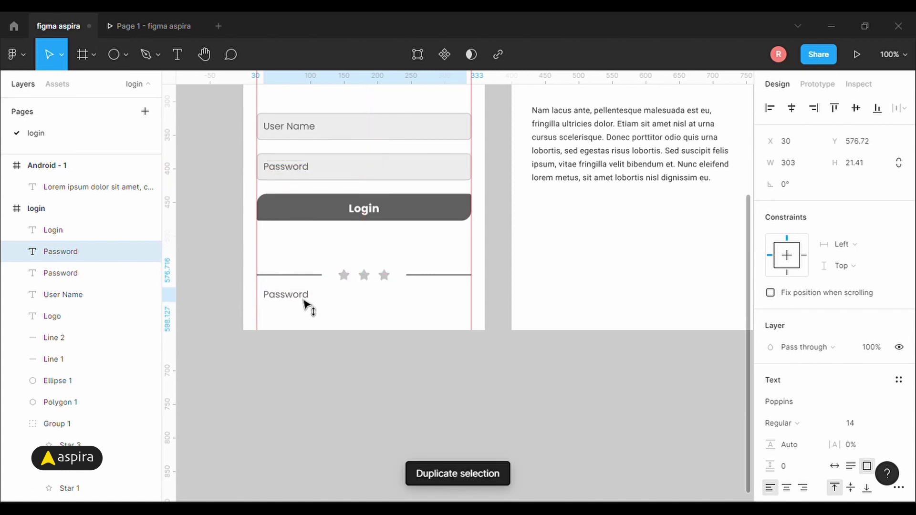
pyautogui.doubleClick(301, 297)
pyautogui.write('Not a user, Registe')
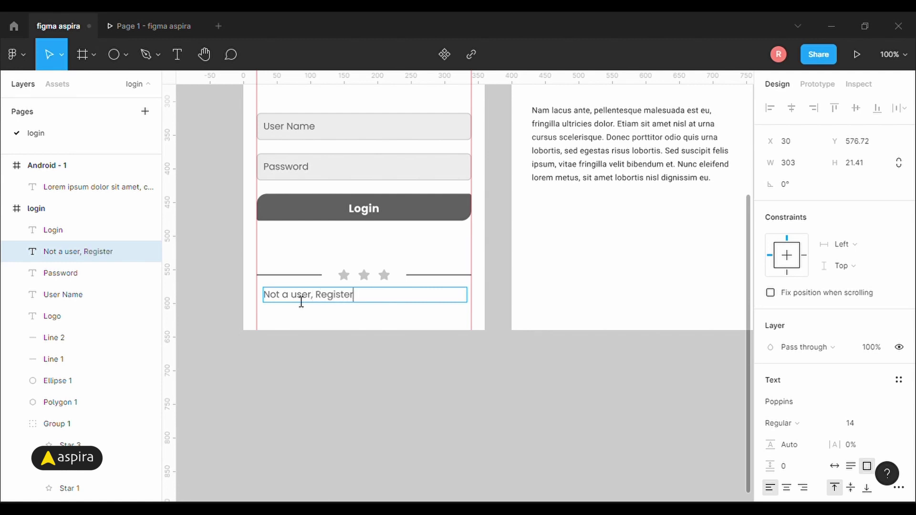
pyautogui.press('Escape')
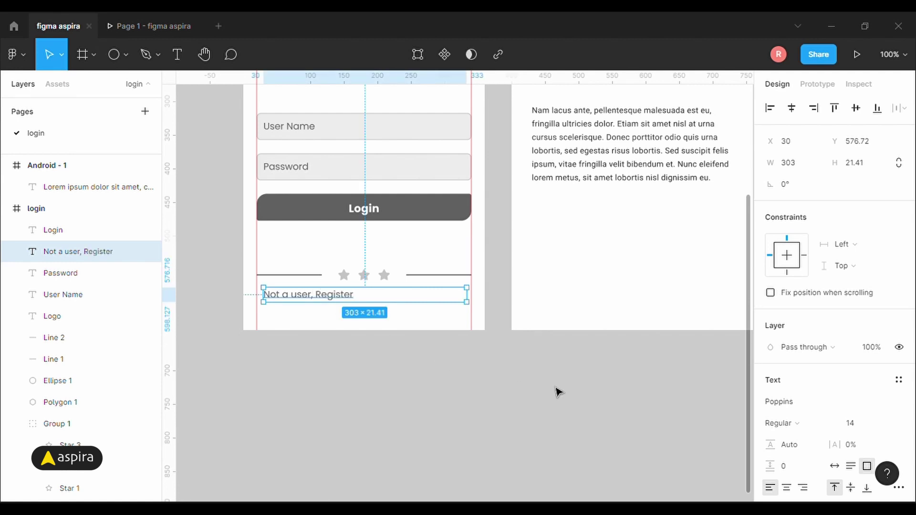
pyautogui.scroll(-4, 795, 377)
pyautogui.click(787, 293)
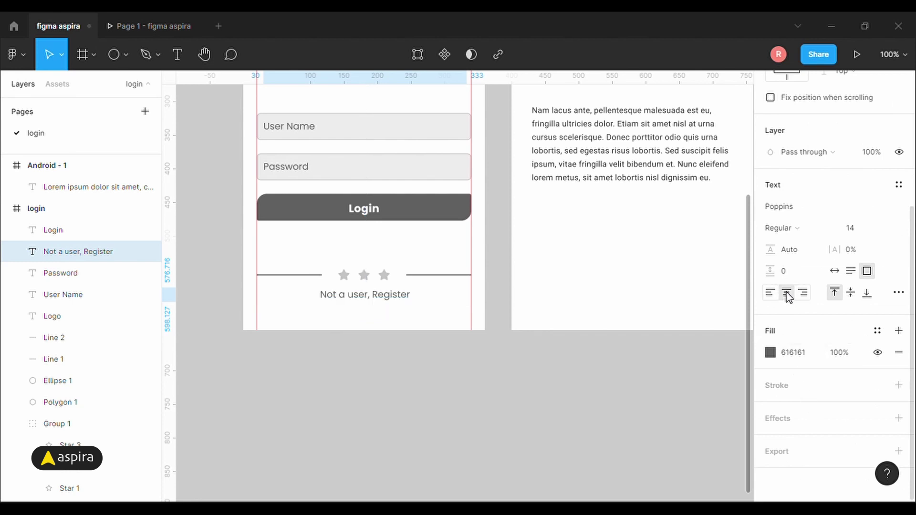
# Step: Bold the word Register and nudge the line down twice
pyautogui.doubleClick(387, 300)
pyautogui.moveTo(373, 296); pyautogui.dragTo(425, 306)
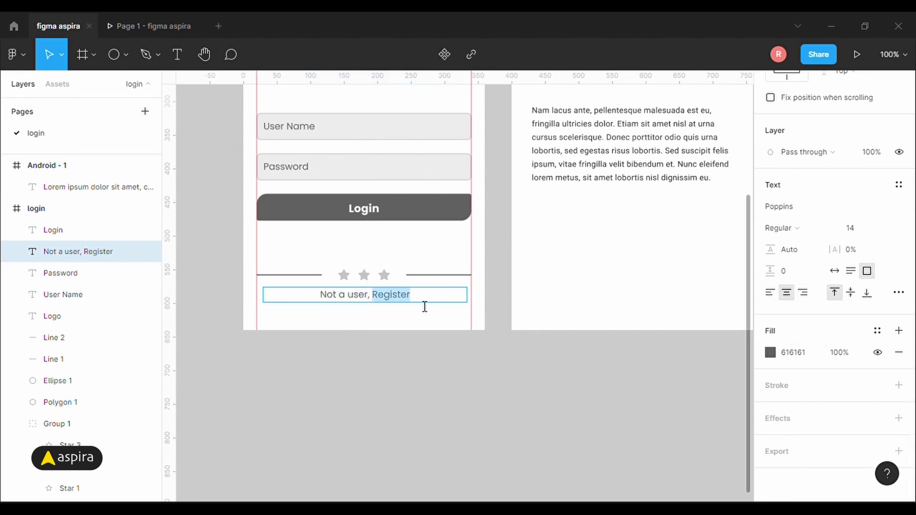
pyautogui.click(802, 230)
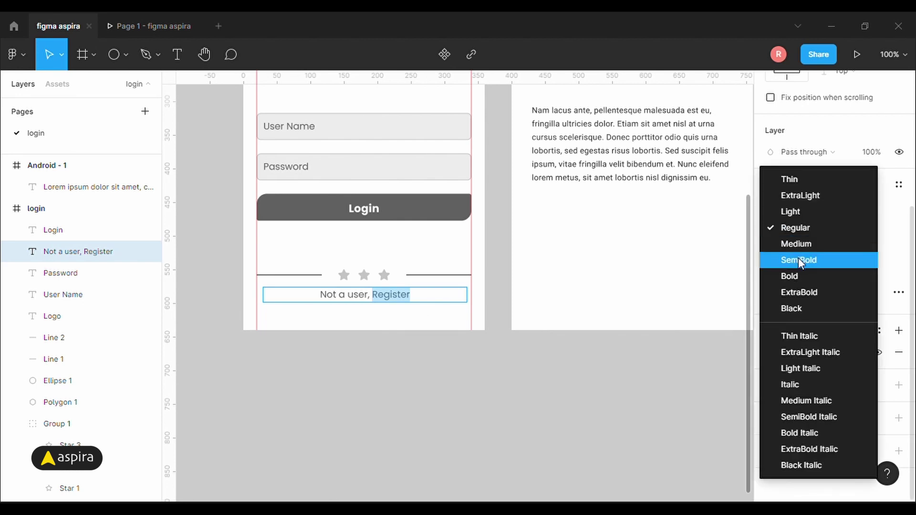
pyautogui.click(795, 275)
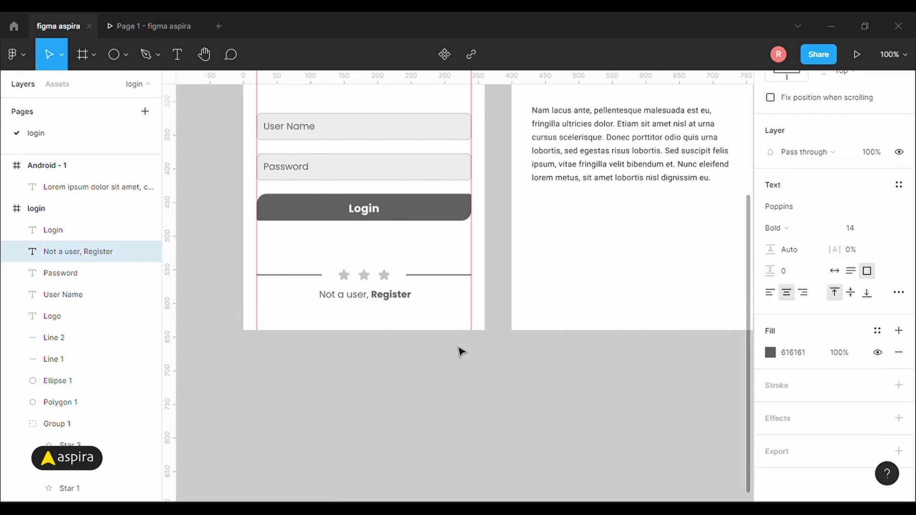
pyautogui.press('Escape')
pyautogui.hotkey('shift', 'Down')
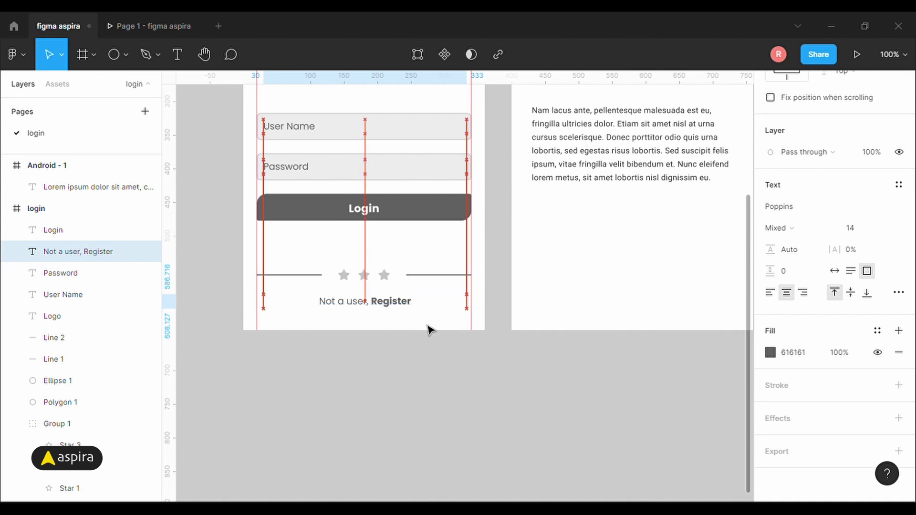
pyautogui.hotkey('shift', 'Down')
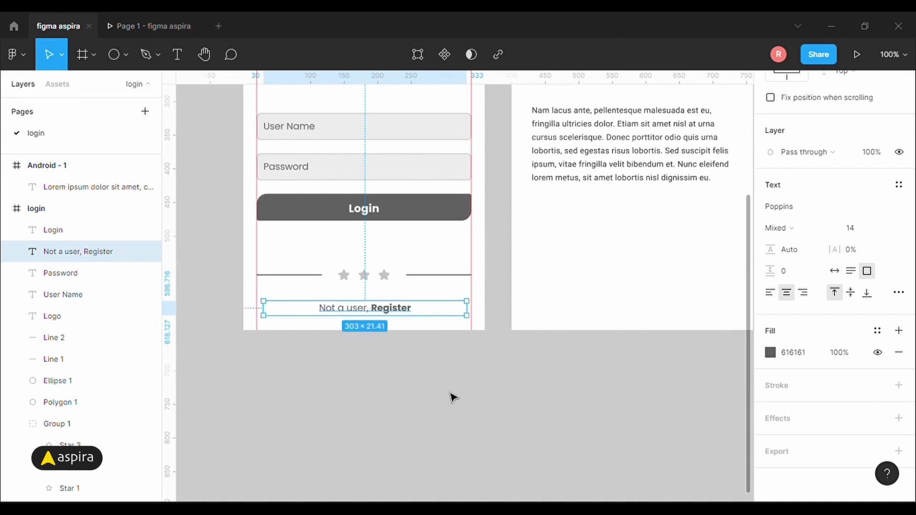
pyautogui.click(455, 389)
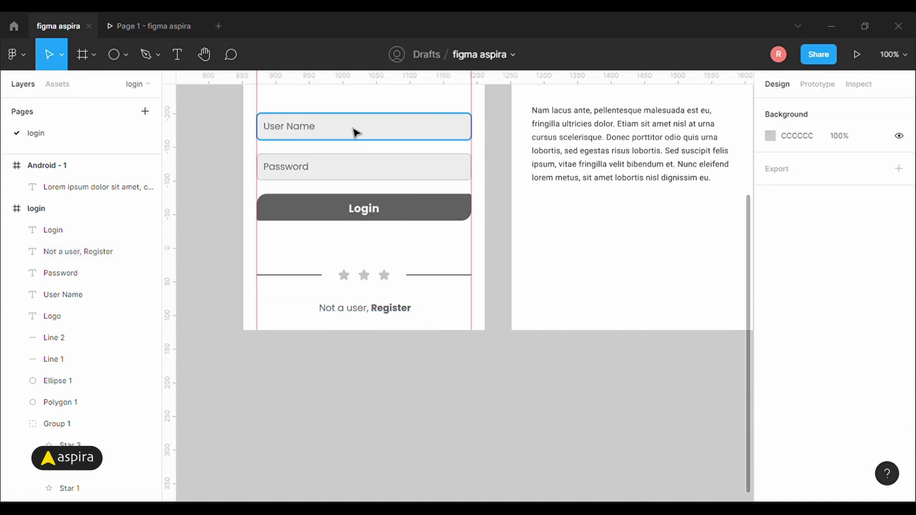
# Step: Copy the Register line below Login as left-aligned 'Forgot Password?' text, nudged down
pyautogui.click(394, 317)
pyautogui.hotkey('ctrl', 'd')
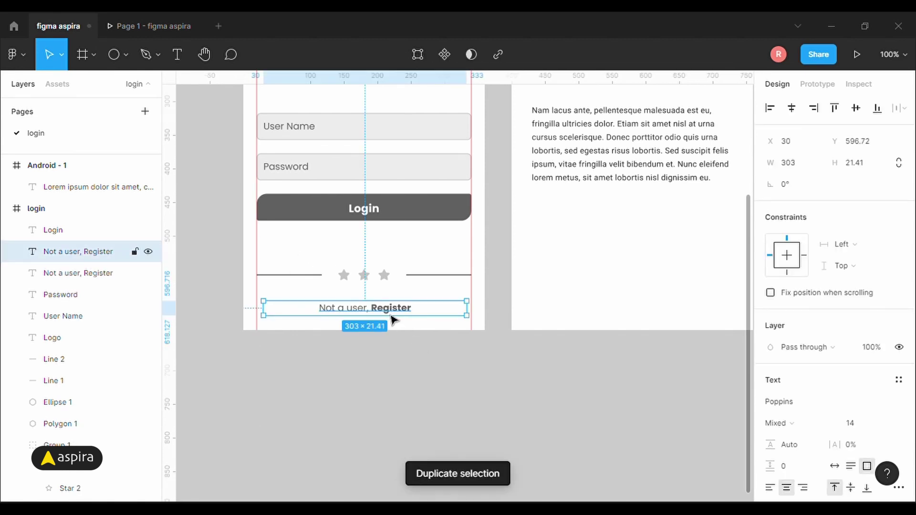
pyautogui.moveTo(388, 315); pyautogui.dragTo(345, 241)
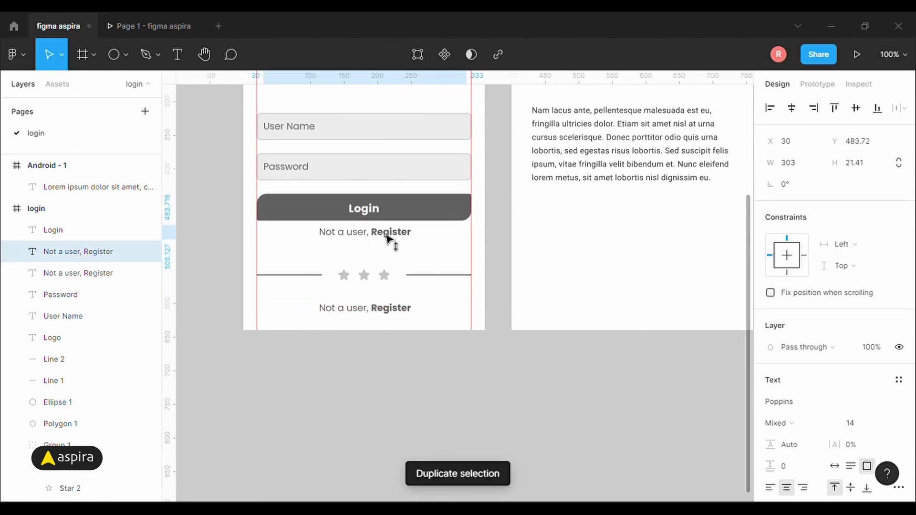
pyautogui.doubleClick(345, 237)
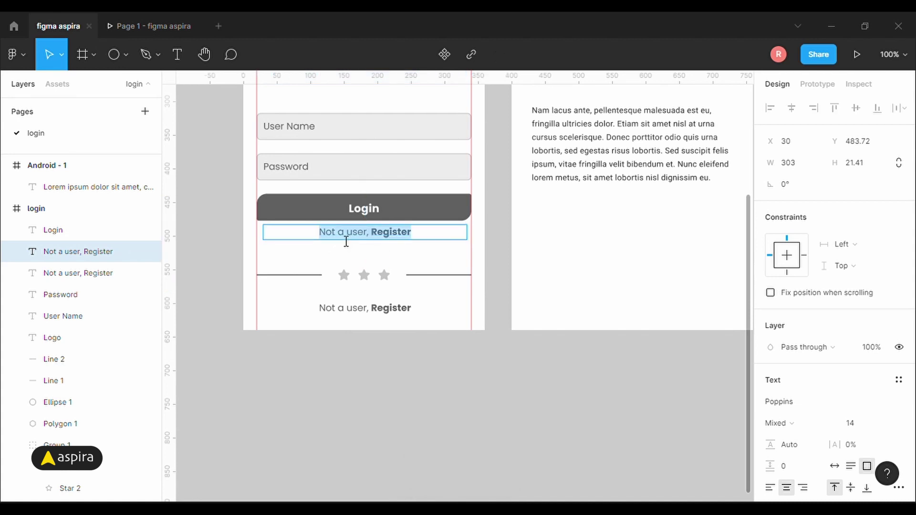
pyautogui.write('Forgot Pa')
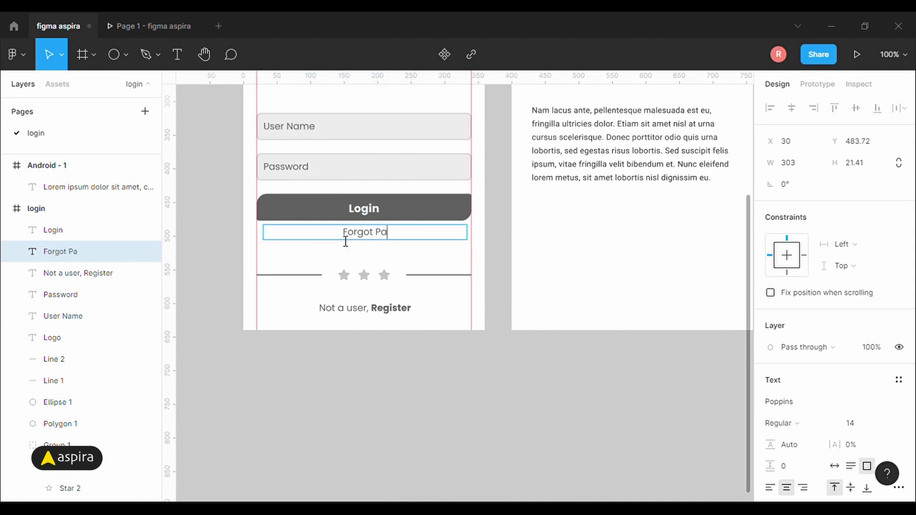
pyautogui.write('ssword?')
pyautogui.press('Escape')
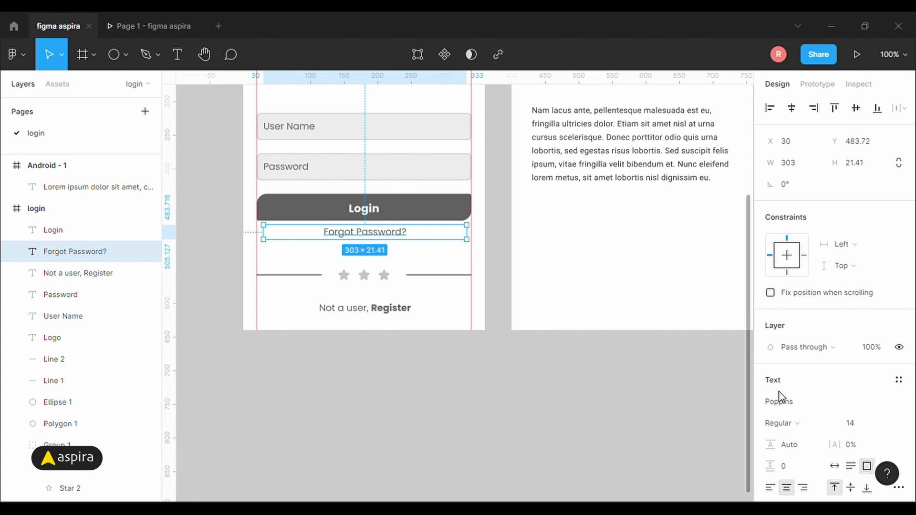
pyautogui.scroll(-4, 781, 405)
pyautogui.click(770, 293)
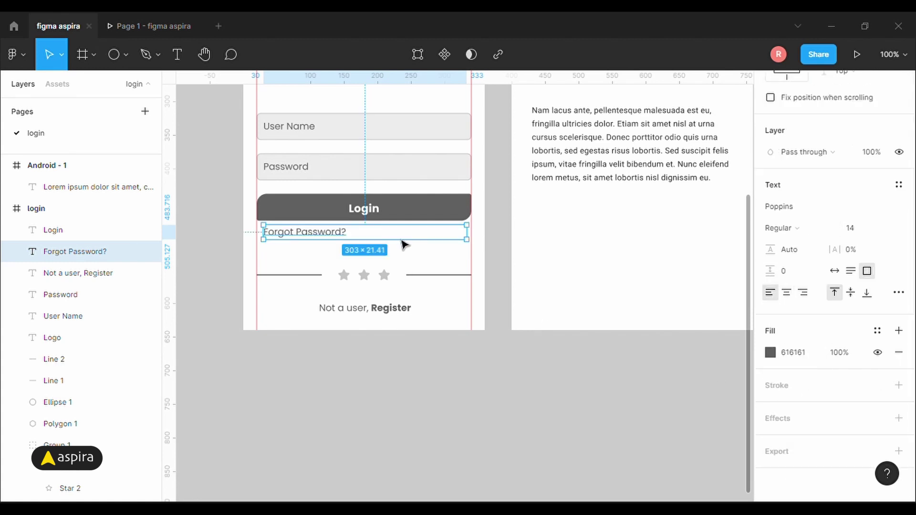
pyautogui.hotkey('shift', 'Down')
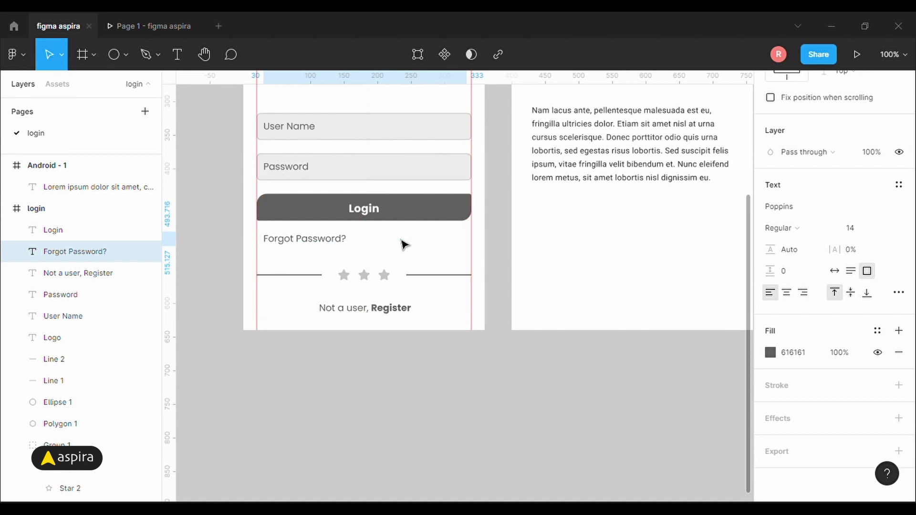
pyautogui.click(213, 217)
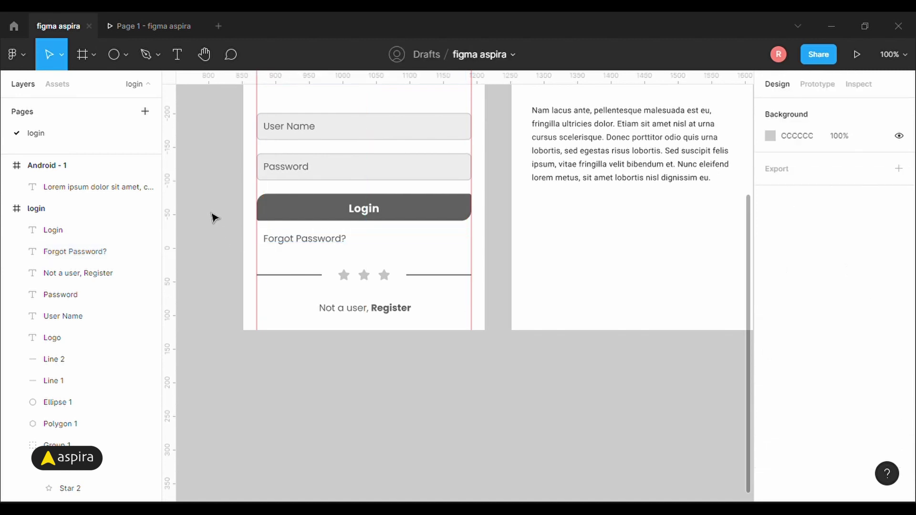
# Step: Zoom so the login and Android frames both fill the view
pyautogui.scroll(2, 213, 217)
pyautogui.press('-')
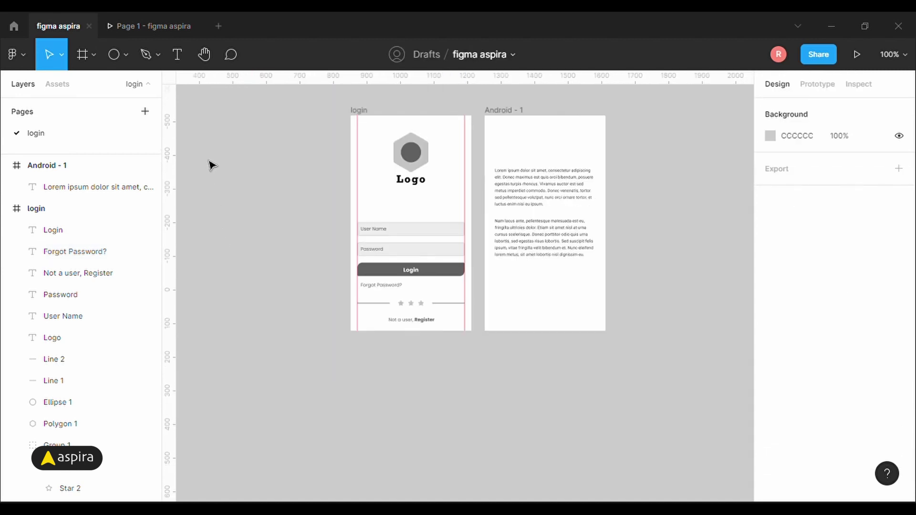
pyautogui.moveTo(357, 116); pyautogui.dragTo(474, 205)
pyautogui.moveTo(335, 99)
pyautogui.mouseDown()
pyautogui.moveTo(493, 367)
pyautogui.moveTo(415, 234)
pyautogui.mouseUp()
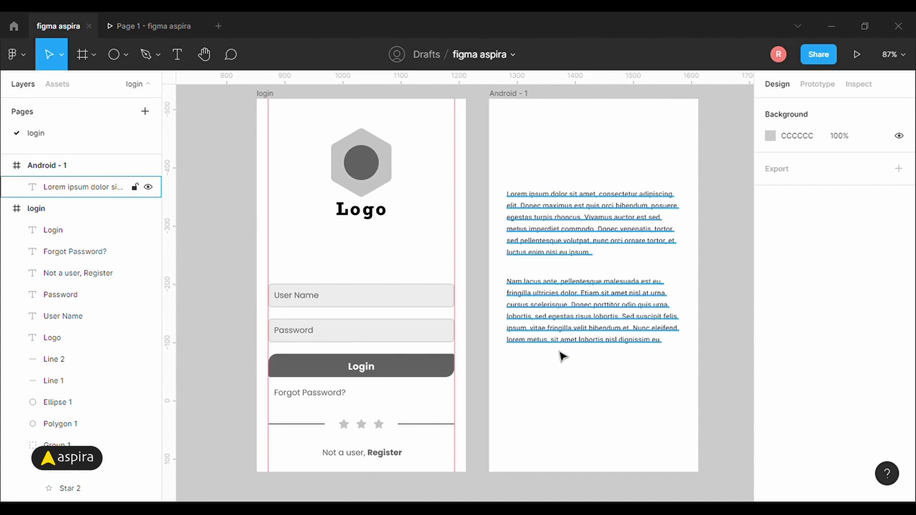
# Step: Add a 'Typography' text below the paragraphs in the Android - 1 frame
pyautogui.moveTo(565, 384); pyautogui.dragTo(483, 337)
pyautogui.press('t')
pyautogui.click(467, 373)
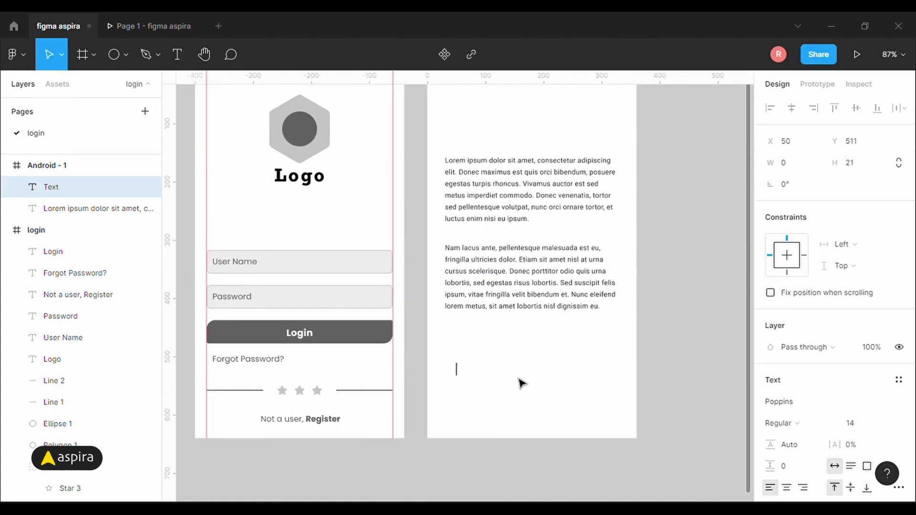
pyautogui.write('Typog')
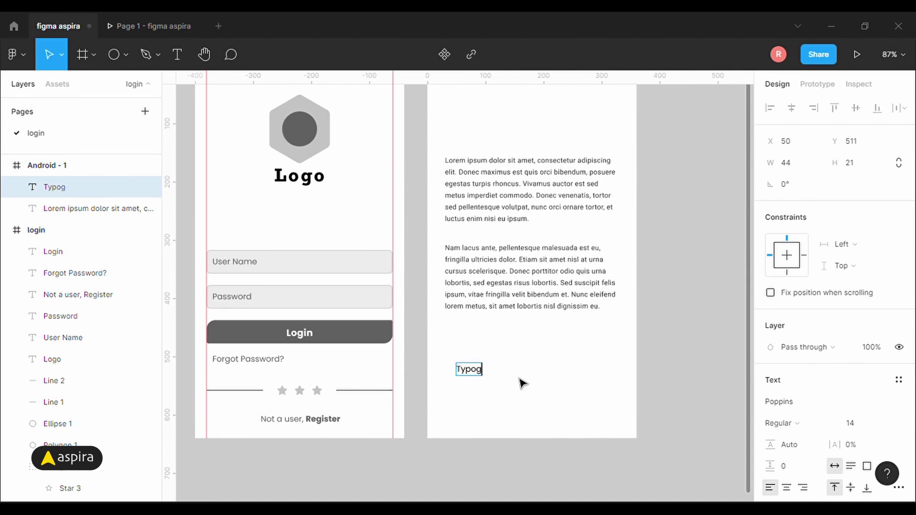
pyautogui.write('raphy')
pyautogui.press('Escape')
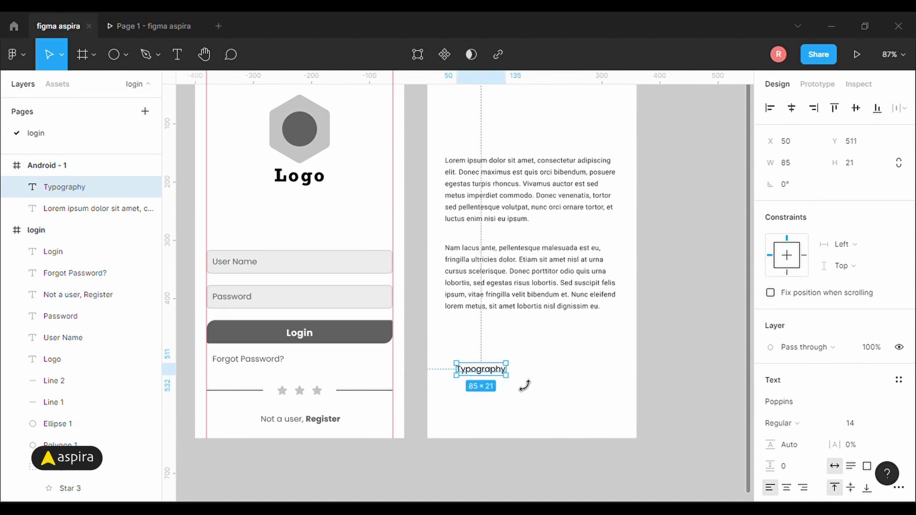
# Step: Zoom in on the Typography text and set its font size to 36
pyautogui.press('z')
pyautogui.moveTo(411, 353); pyautogui.dragTo(678, 448)
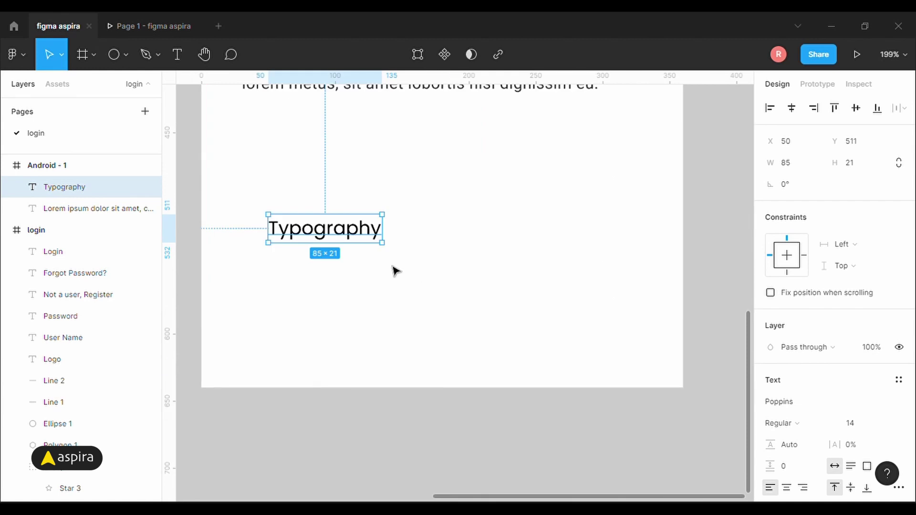
pyautogui.scroll(-5, 836, 298)
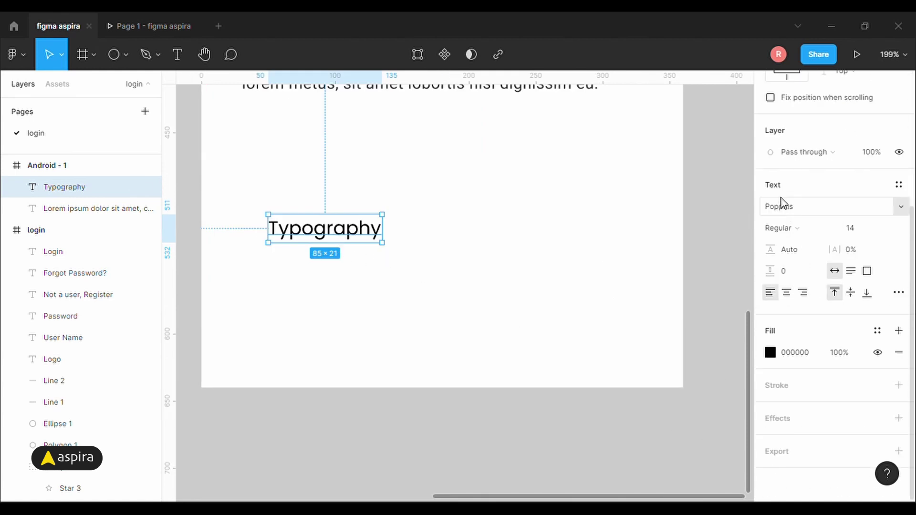
pyautogui.click(861, 235)
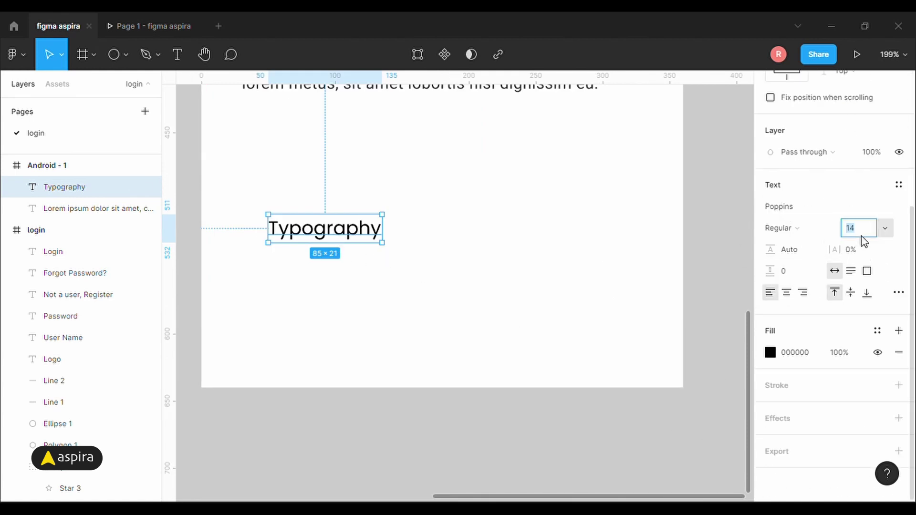
pyautogui.write('36')
pyautogui.press('Return')
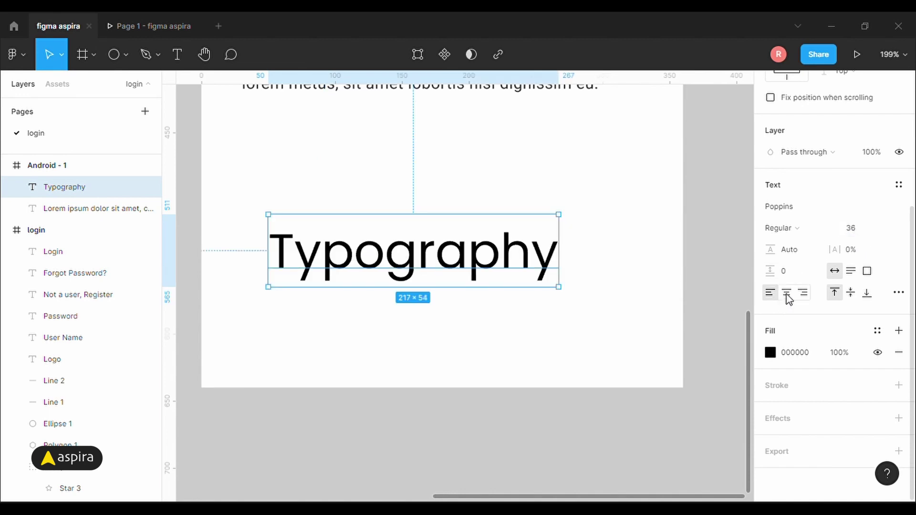
pyautogui.click(770, 352)
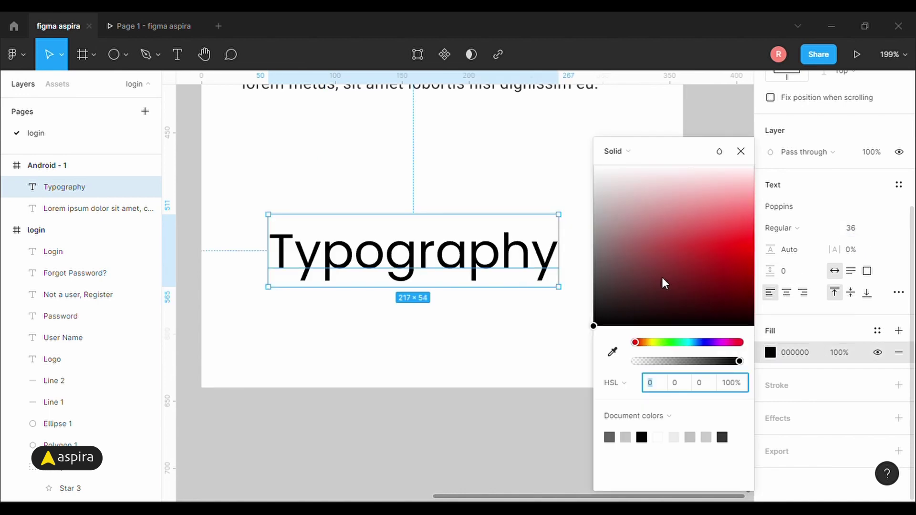
pyautogui.click(741, 151)
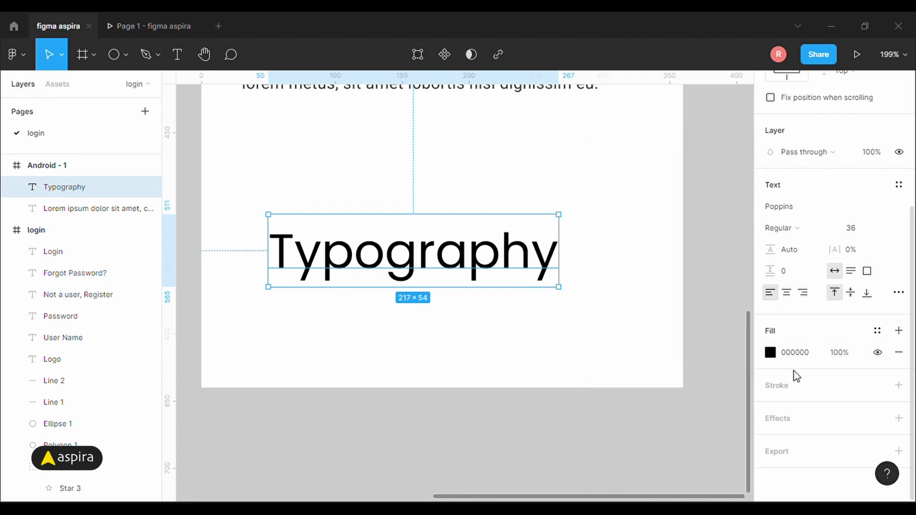
# Step: Set the heading's case to Uppercase and list style to none after trying bulleted and numbered
pyautogui.click(900, 295)
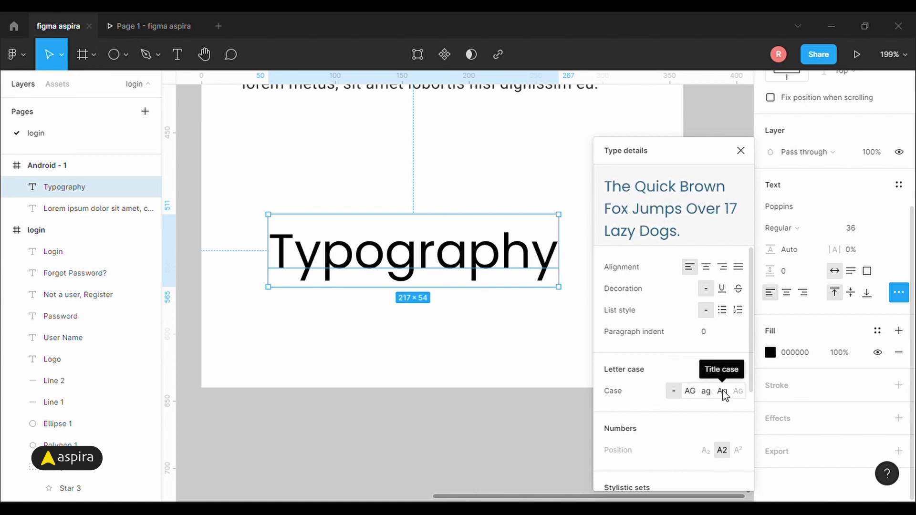
pyautogui.click(690, 391)
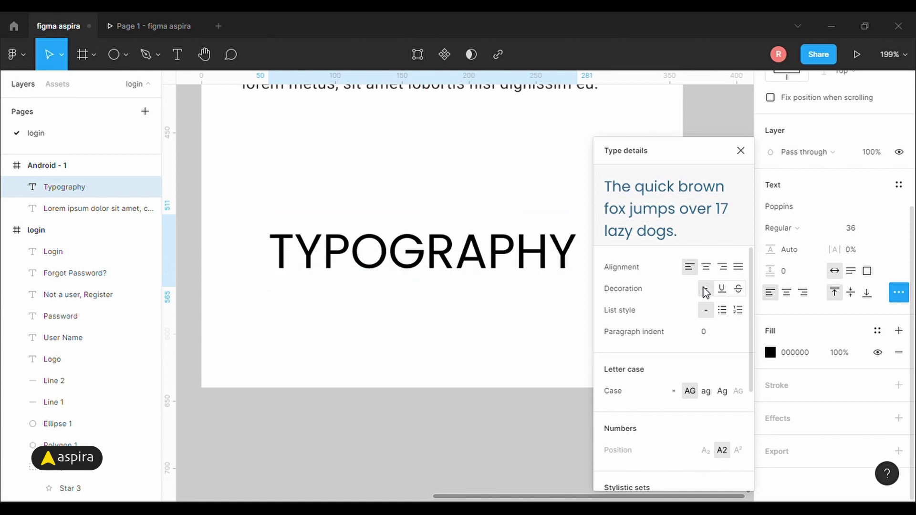
pyautogui.click(723, 311)
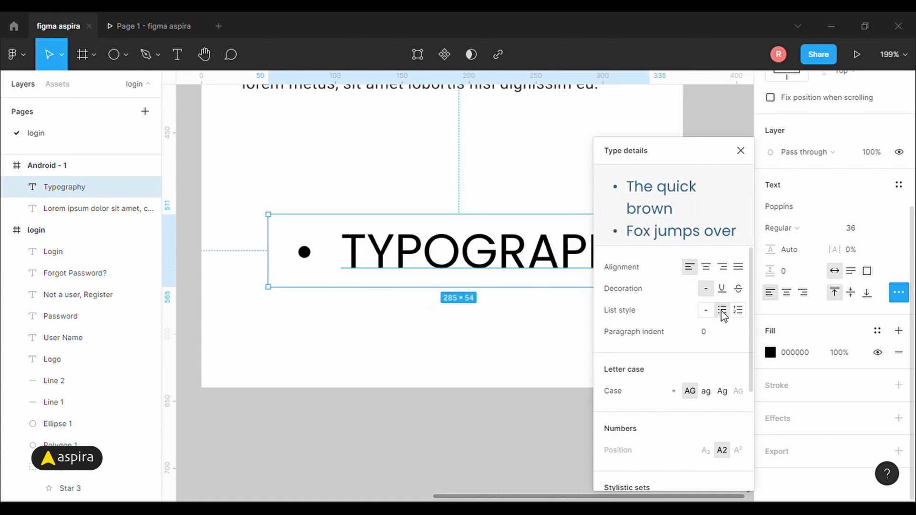
pyautogui.click(738, 311)
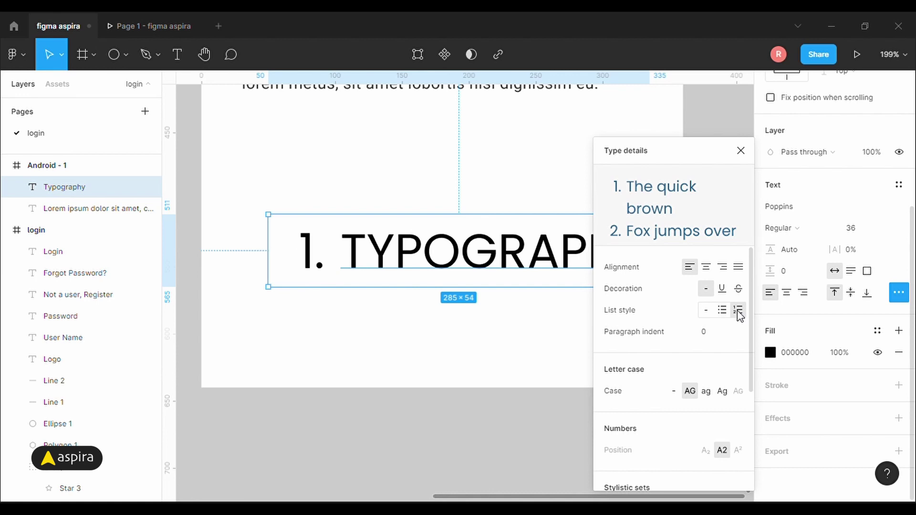
pyautogui.click(706, 311)
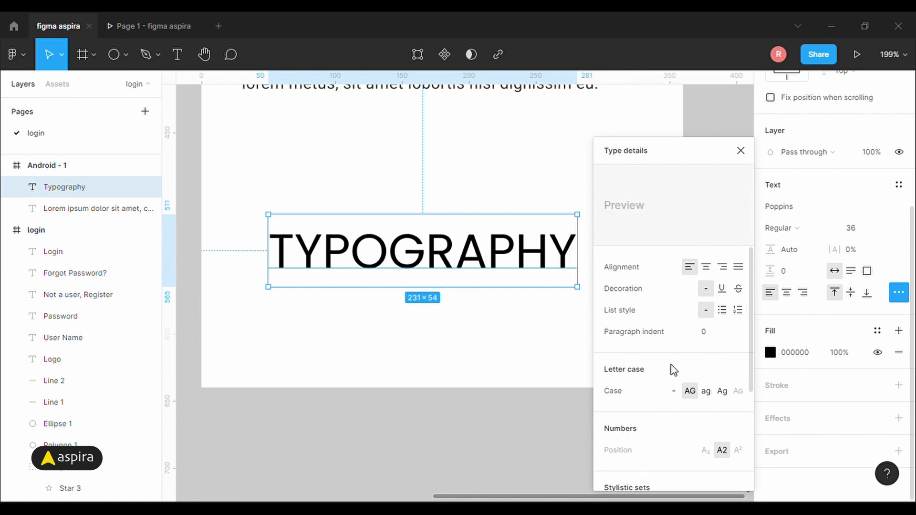
pyautogui.scroll(-3, 671, 368)
pyautogui.scroll(3, 683, 321)
pyautogui.scroll(3, 229, 253)
pyautogui.scroll(2, 301, 218)
# Step: Give the lorem paragraph text a paragraph indent of 40
pyautogui.scroll(2, 300, 195)
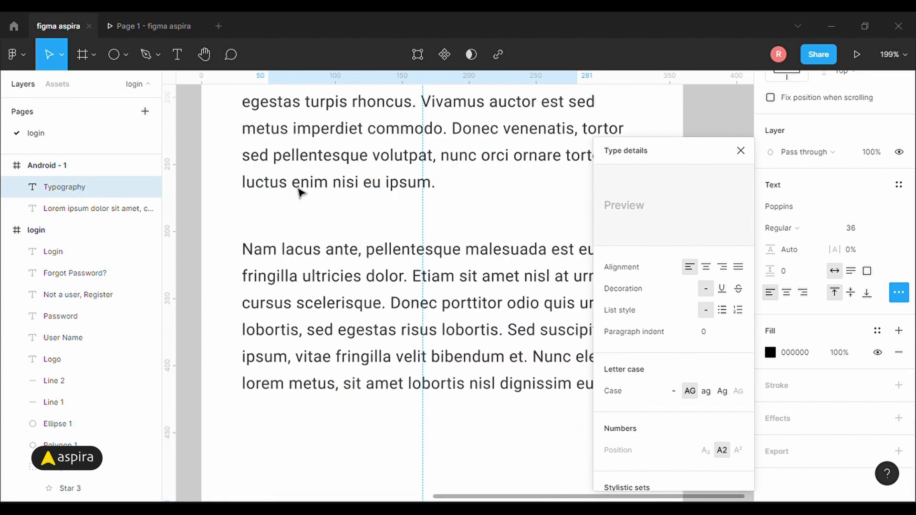
pyautogui.scroll(1, 300, 186)
pyautogui.click(299, 137)
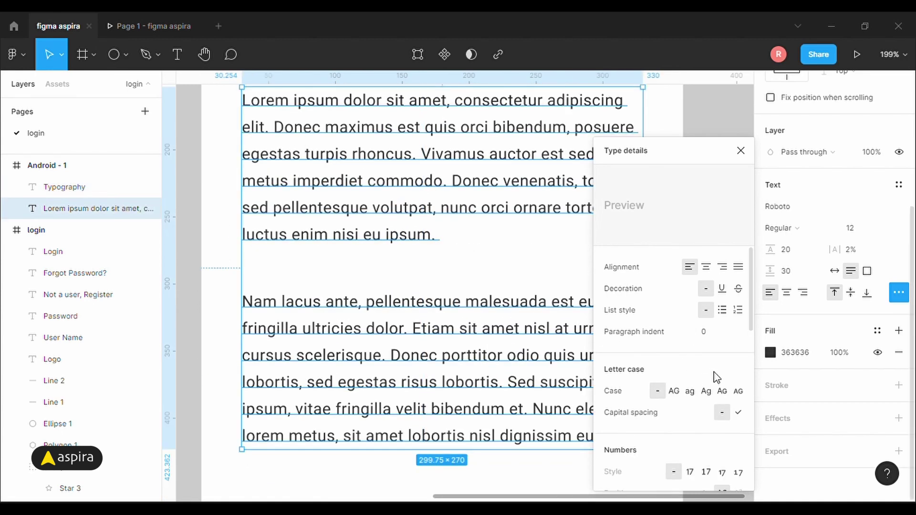
pyautogui.scroll(-1, 663, 363)
pyautogui.scroll(-4, 663, 391)
pyautogui.scroll(4, 658, 373)
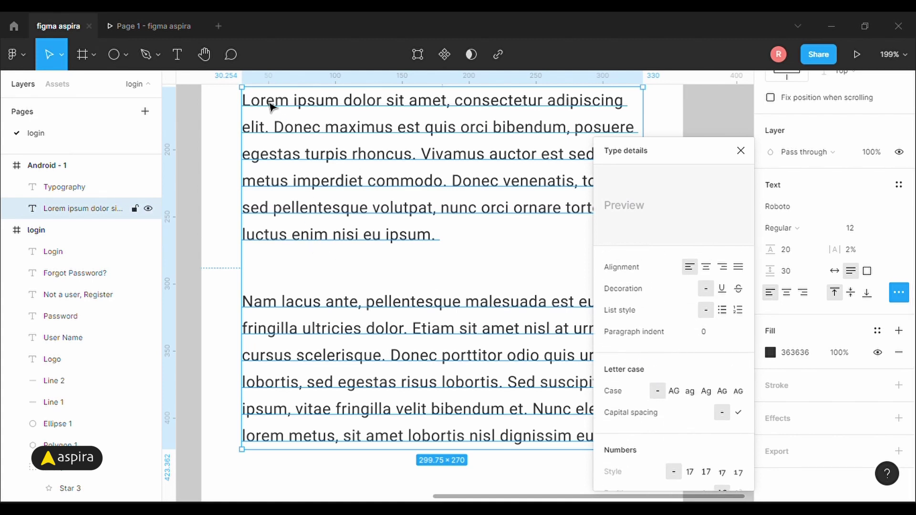
pyautogui.click(714, 336)
pyautogui.write('20')
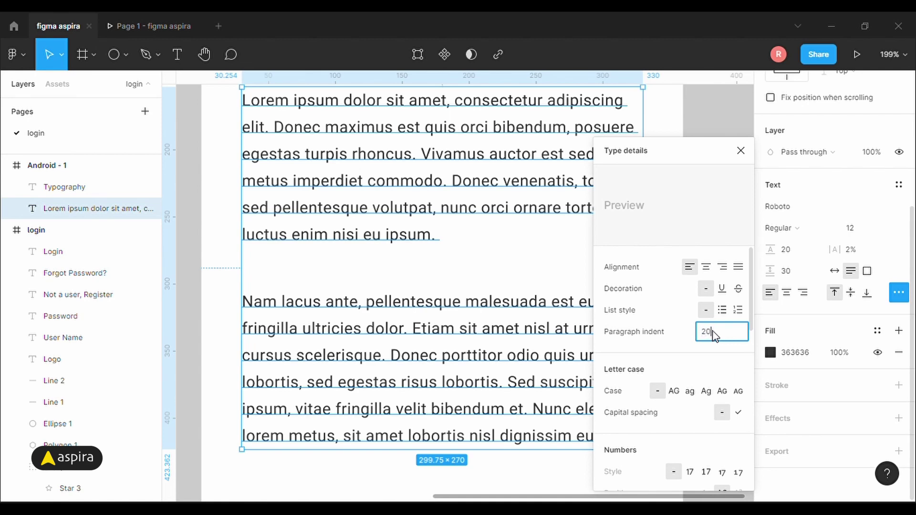
pyautogui.press('Return')
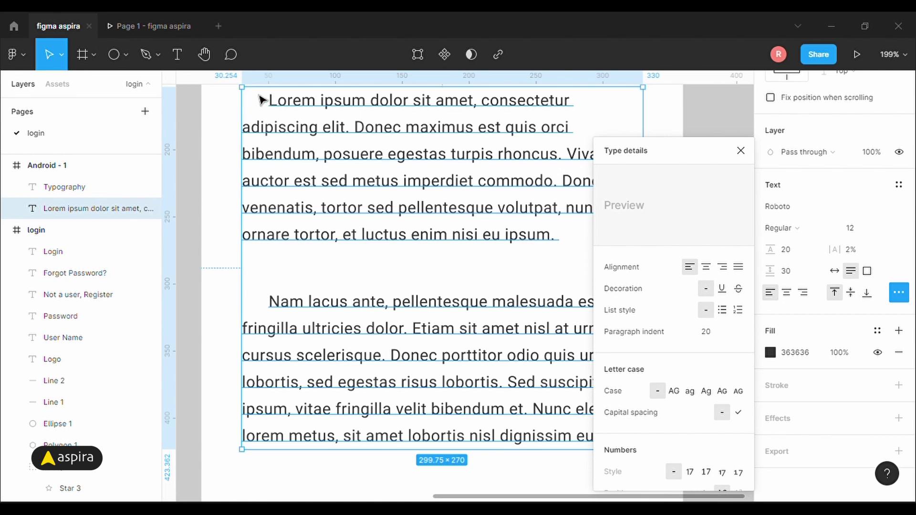
pyautogui.click(719, 334)
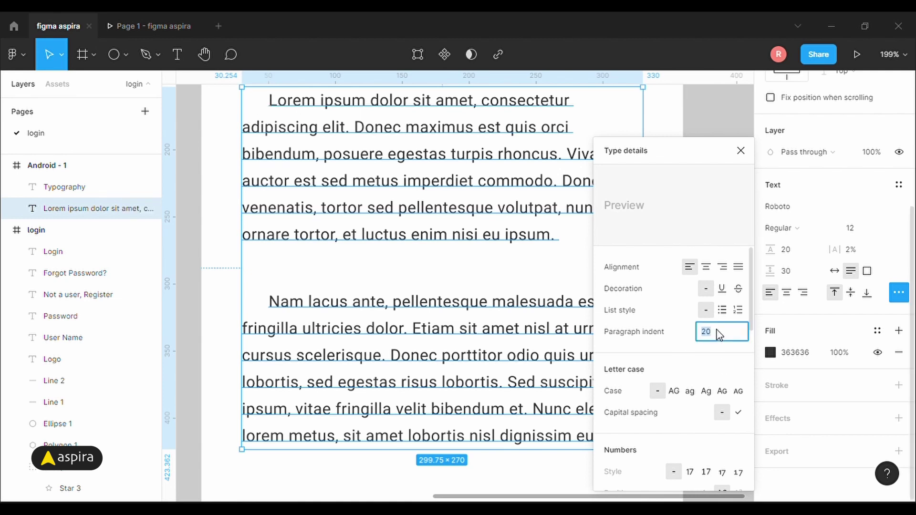
pyautogui.write('40')
pyautogui.press('Return')
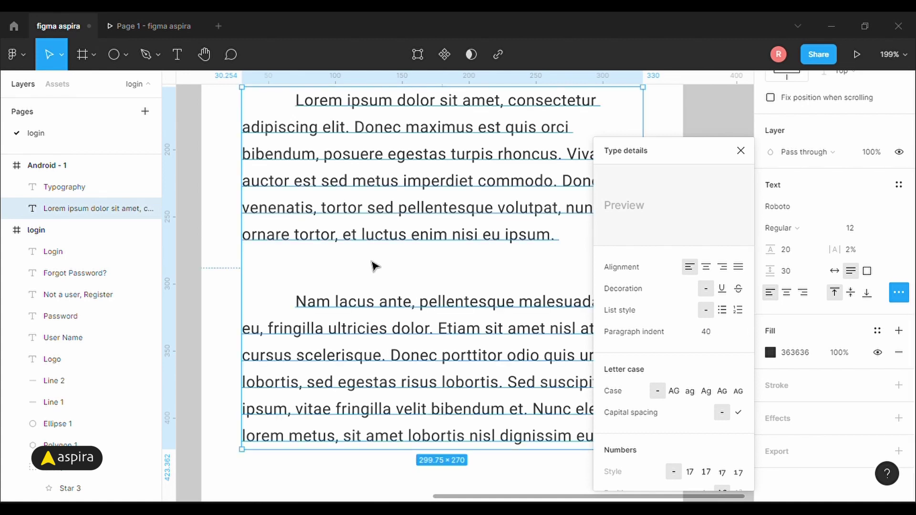
pyautogui.click(741, 151)
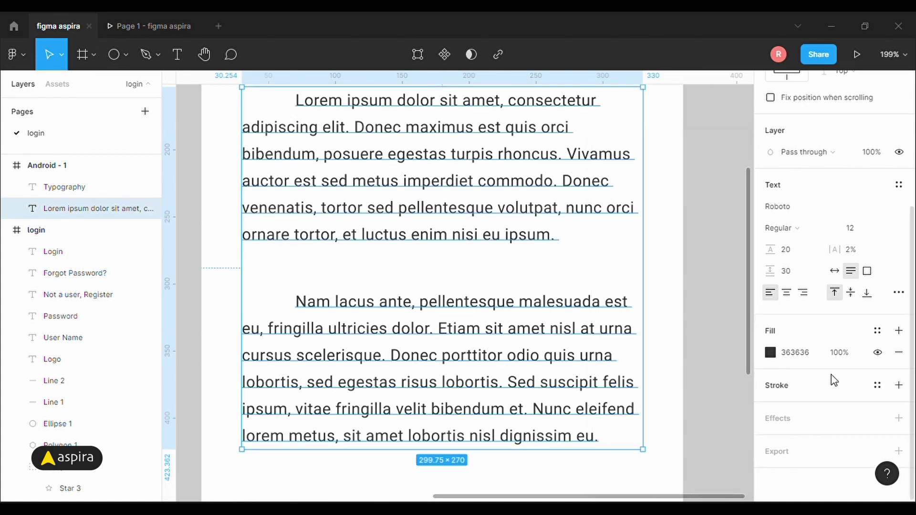
# Step: Justify the lorem paragraphs and view the frame at actual size
pyautogui.click(899, 292)
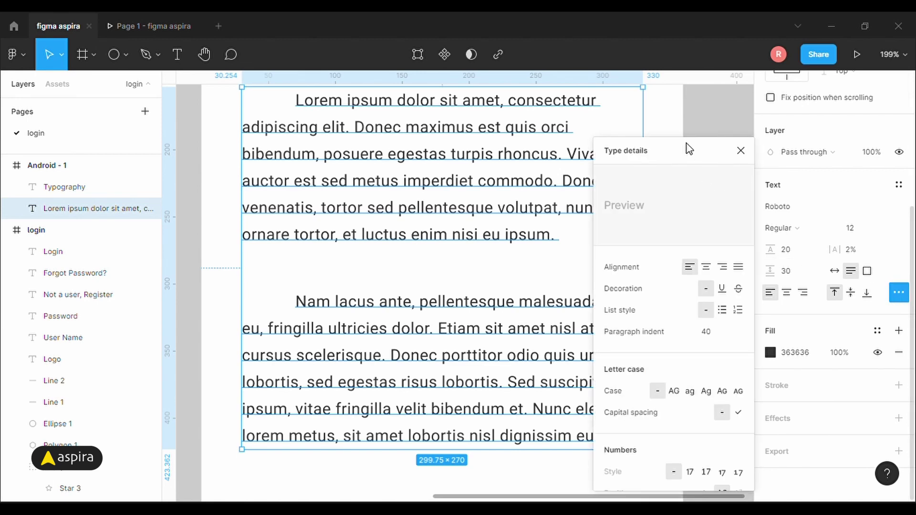
pyautogui.moveTo(685, 147); pyautogui.dragTo(782, 149)
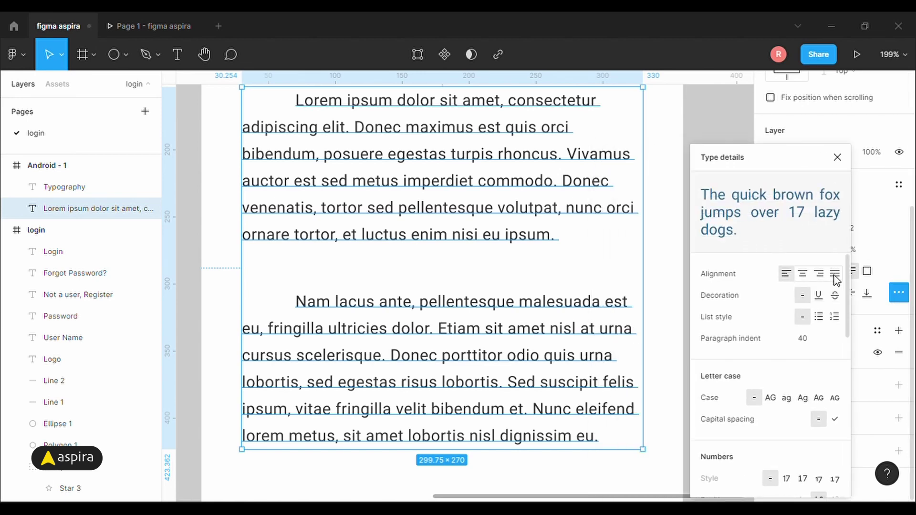
pyautogui.click(835, 275)
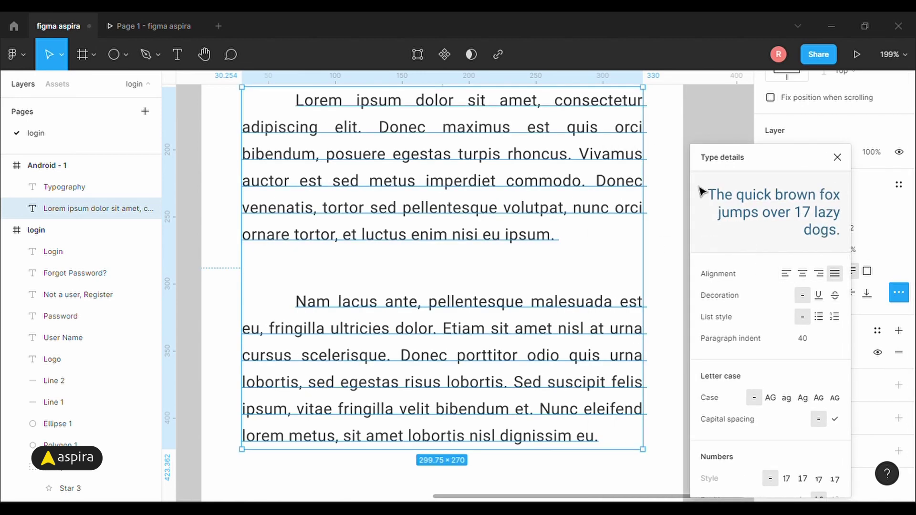
pyautogui.click(837, 158)
pyautogui.hotkey('shift', '0')
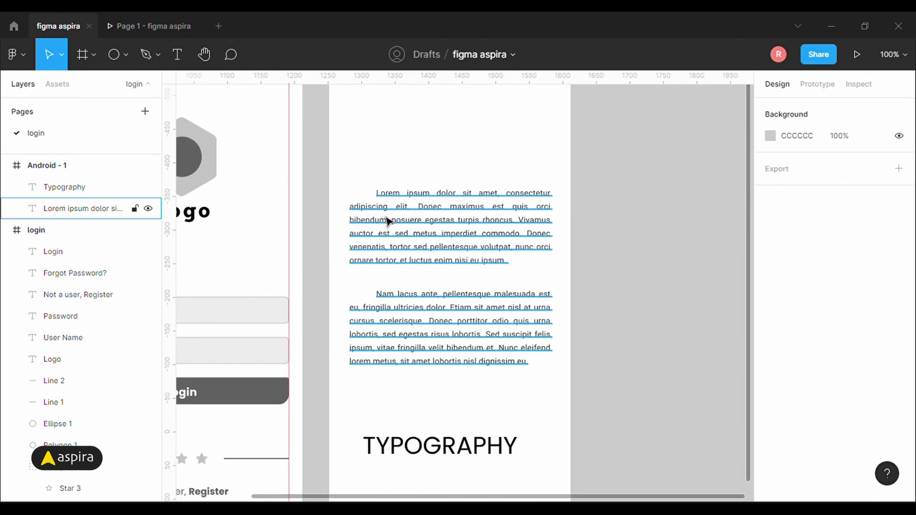
# Step: Select the TYPOGRAPHY heading and set its font weight to Bold
pyautogui.click(438, 245)
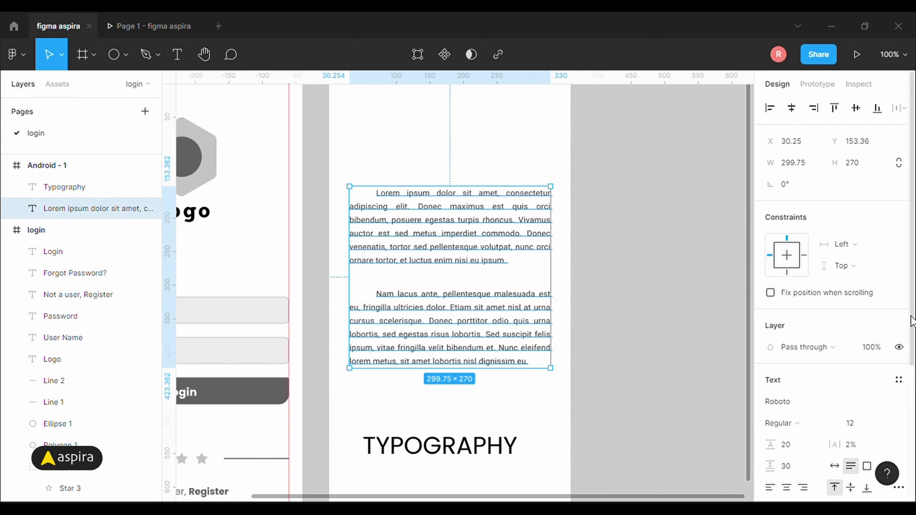
pyautogui.scroll(-3, 907, 353)
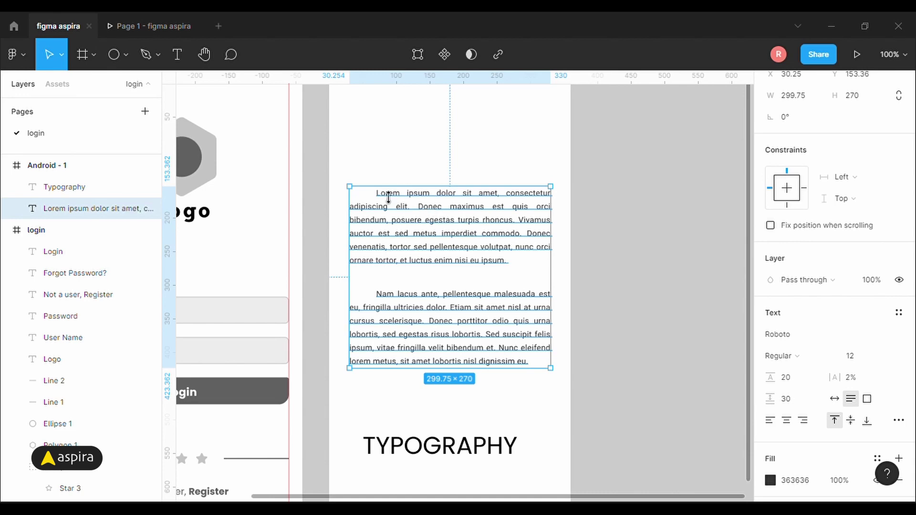
pyautogui.scroll(-2, 473, 372)
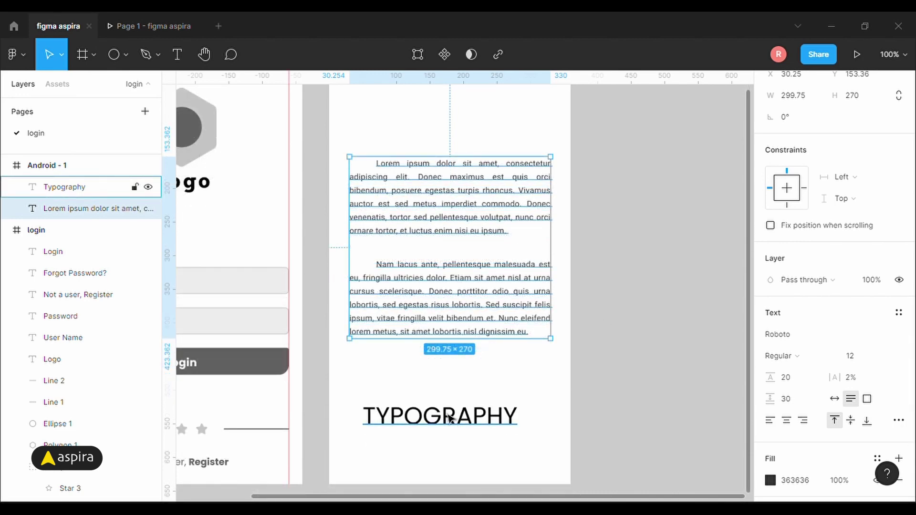
pyautogui.click(487, 421)
pyautogui.scroll(-2, 549, 360)
pyautogui.scroll(-1, 549, 360)
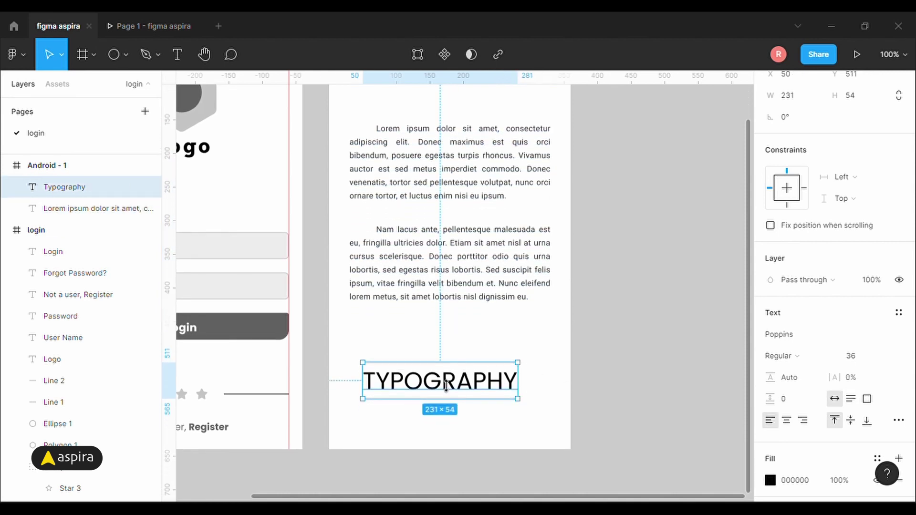
pyautogui.scroll(-3, 857, 354)
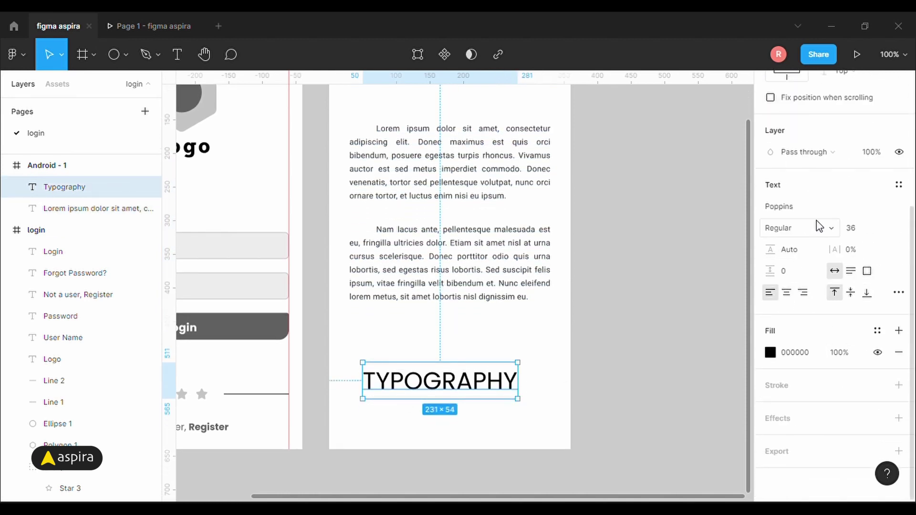
pyautogui.click(807, 229)
pyautogui.click(805, 276)
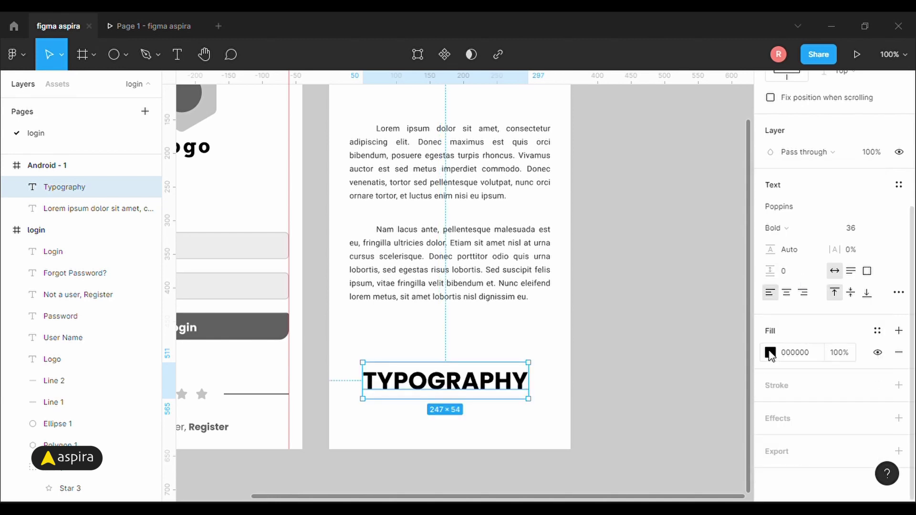
# Step: Give the heading a stroke, hide its fill, and set letter spacing to 5%
pyautogui.click(899, 385)
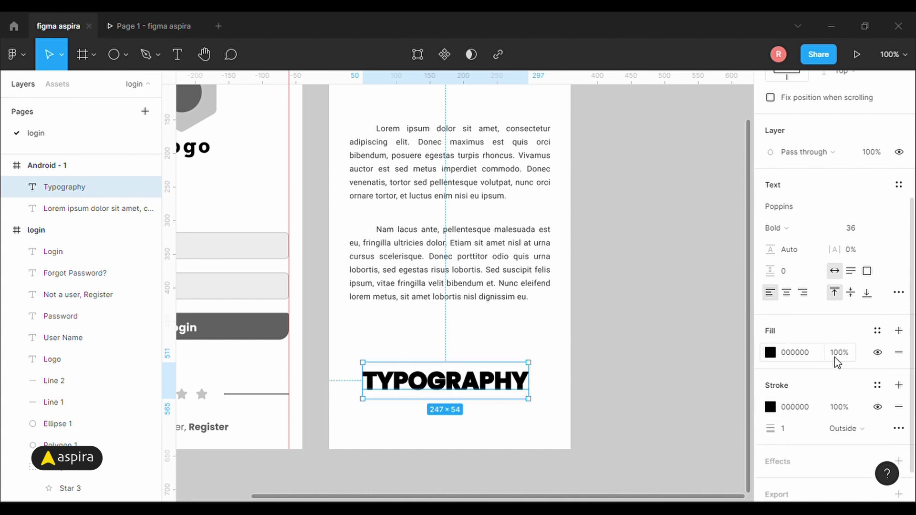
pyautogui.click(878, 353)
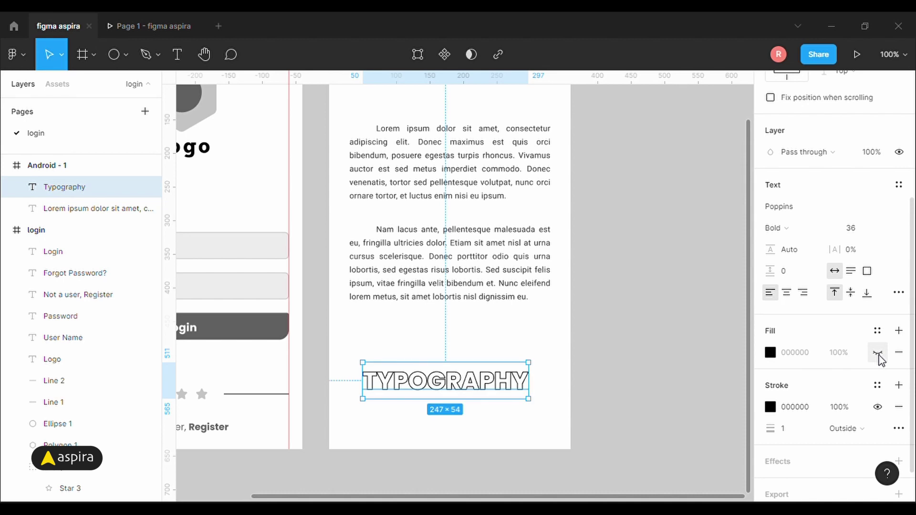
pyautogui.click(862, 256)
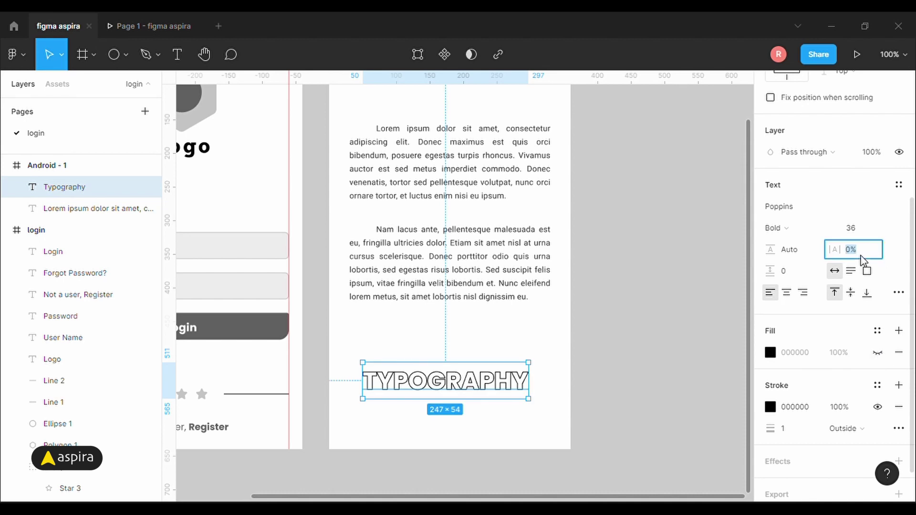
pyautogui.write('5')
pyautogui.press('Return')
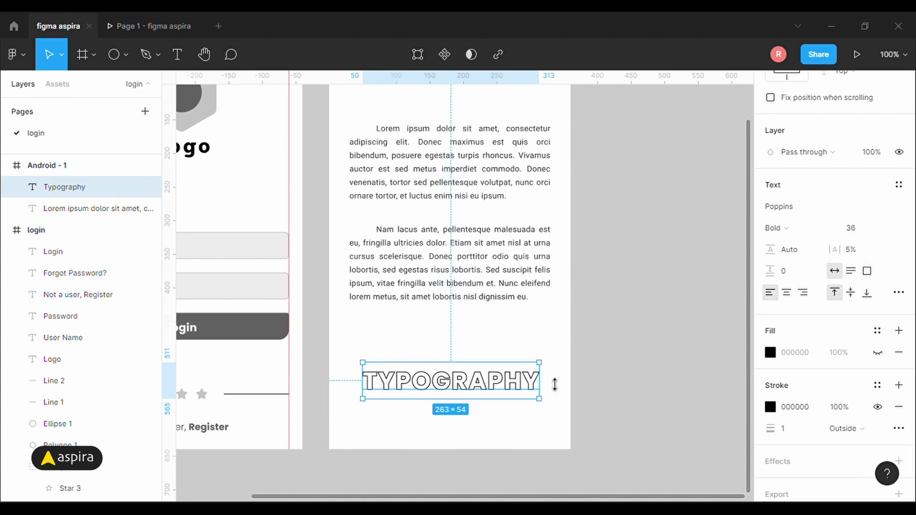
# Step: Change the heading's outline colour to light grey B1B1B1
pyautogui.press('z')
pyautogui.moveTo(324, 353); pyautogui.dragTo(596, 458)
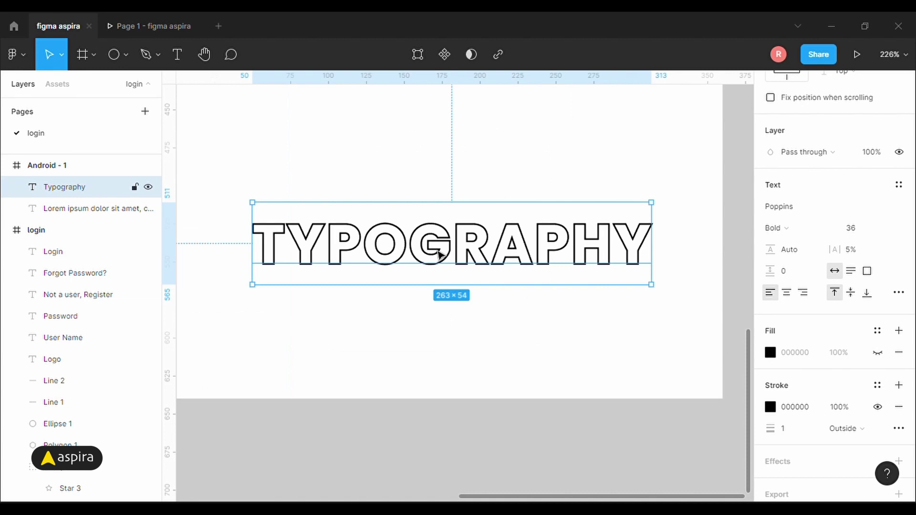
pyautogui.click(770, 407)
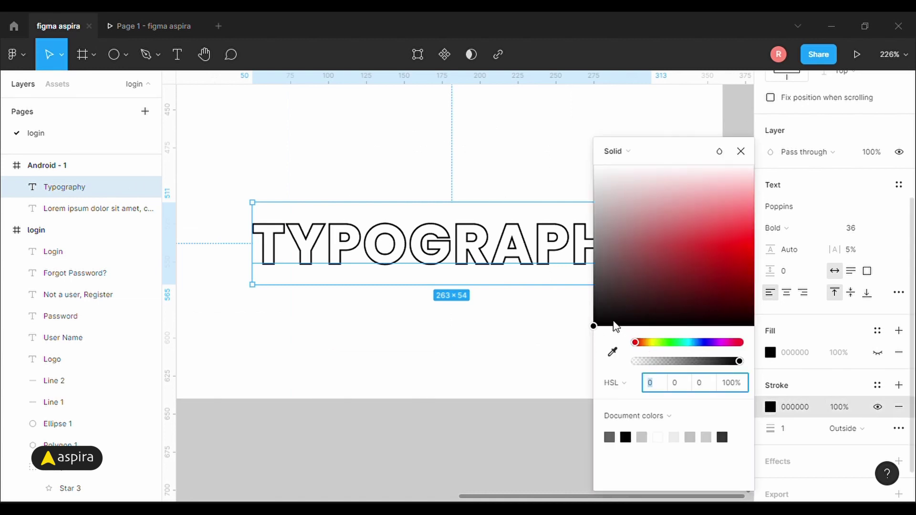
pyautogui.moveTo(610, 222); pyautogui.dragTo(531, 225)
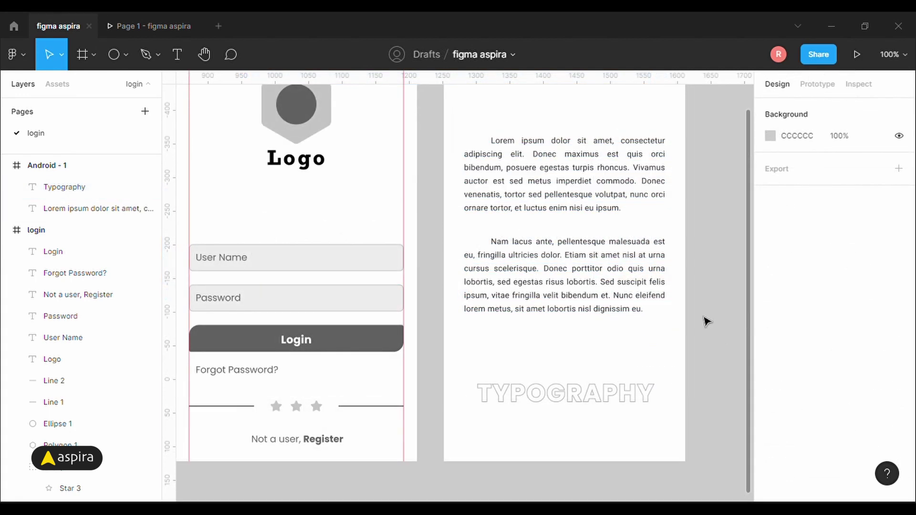
# Step: Zoom out to 50% and frame the login wireframe and Android - 1 side by side
pyautogui.hotkey('ctrl', '-')
pyautogui.moveTo(293, 126); pyautogui.dragTo(614, 431)
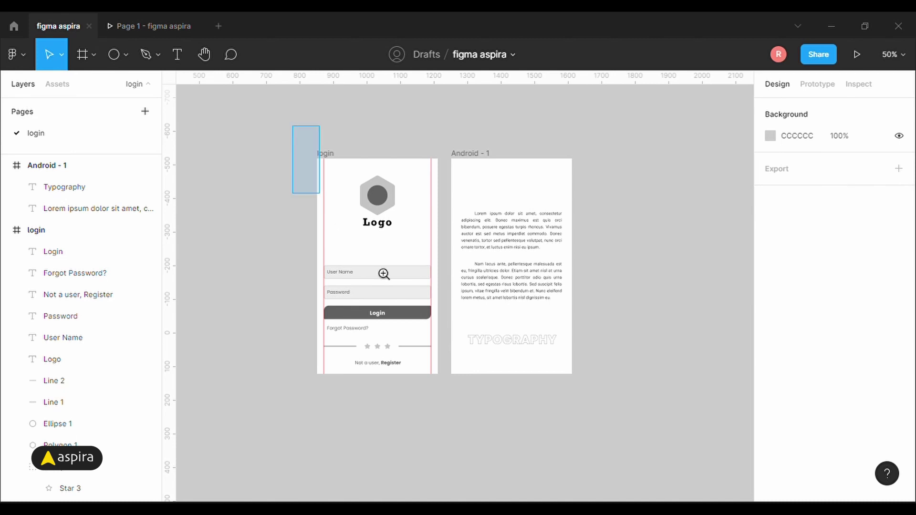